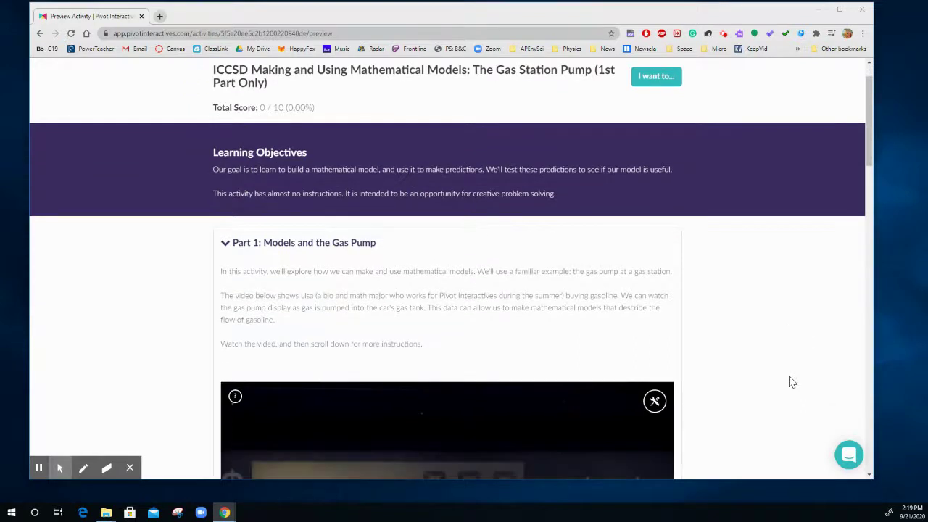
Scrub the gas pump video to the frame where all digits of total sale and gallons show zero
{"action": "scroll", "coordinate": [792, 382], "scroll_direction": "up", "scroll_amount": 1}
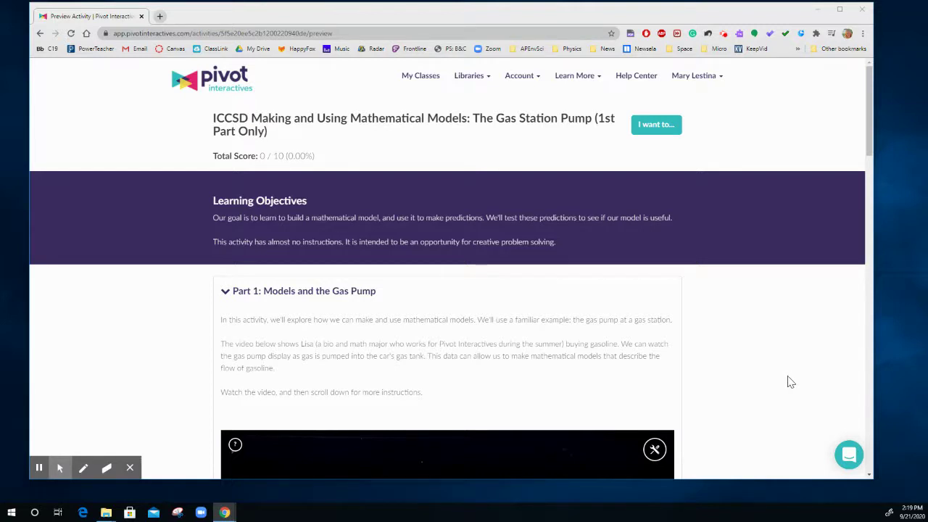
{"action": "scroll", "coordinate": [790, 382], "scroll_direction": "down", "scroll_amount": 3}
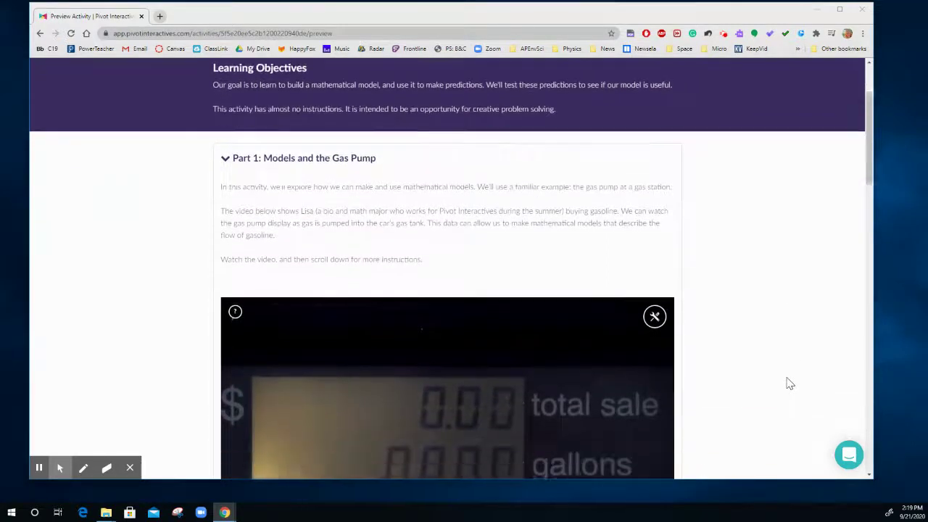
{"action": "scroll", "coordinate": [789, 383], "scroll_direction": "down", "scroll_amount": 1}
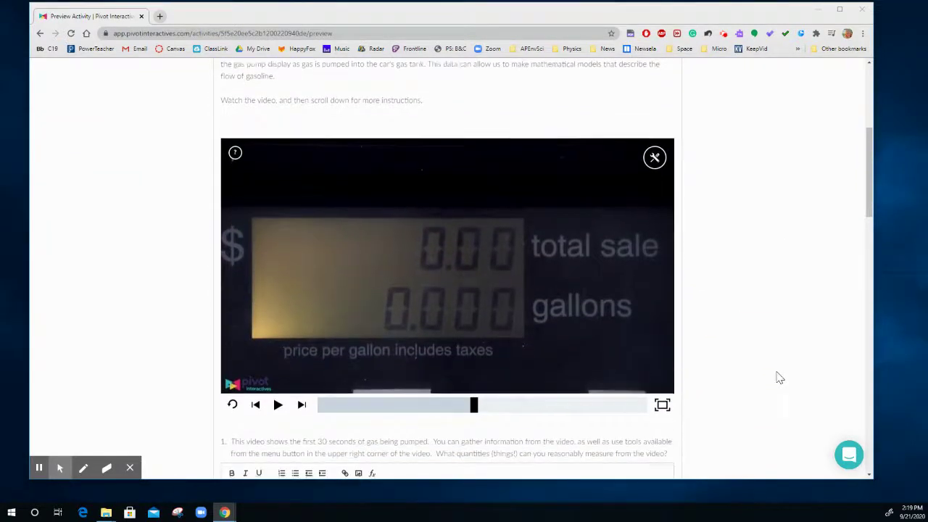
{"action": "scroll", "coordinate": [778, 377], "scroll_direction": "down", "scroll_amount": 1}
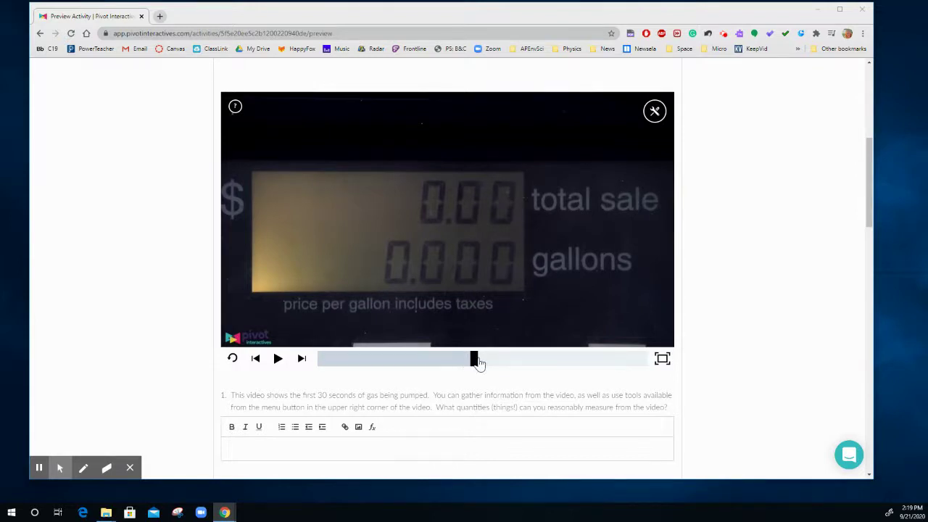
{"action": "mouse_move", "coordinate": [473, 359]}
{"action": "left_mouse_down"}
{"action": "mouse_move", "coordinate": [340, 366]}
{"action": "mouse_move", "coordinate": [300, 355]}
{"action": "mouse_move", "coordinate": [487, 366]}
{"action": "mouse_move", "coordinate": [467, 368]}
{"action": "left_mouse_up"}
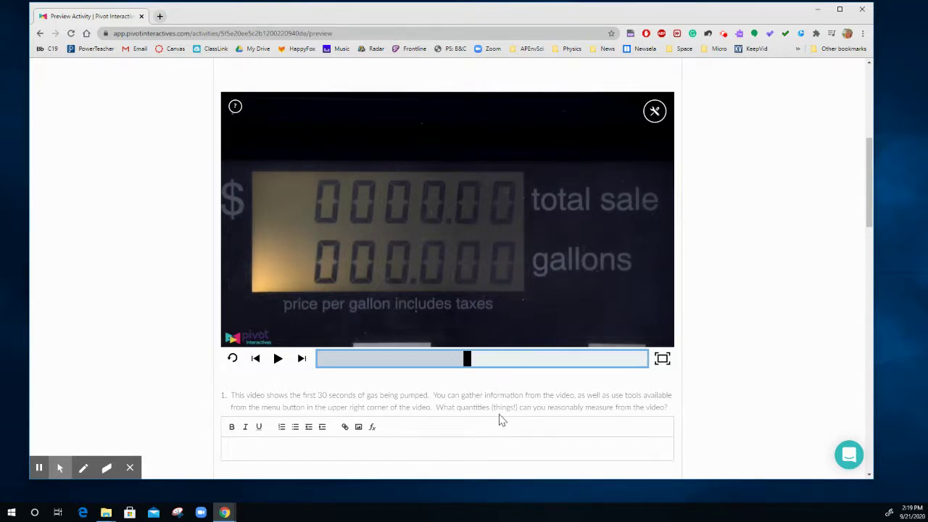
Add the stopwatch tool to the gas pump video, place it centrally above the pump display, and zero it at the current frame
{"action": "scroll", "coordinate": [499, 419], "scroll_direction": "down", "scroll_amount": 3}
{"action": "scroll", "coordinate": [499, 419], "scroll_direction": "down", "scroll_amount": 1}
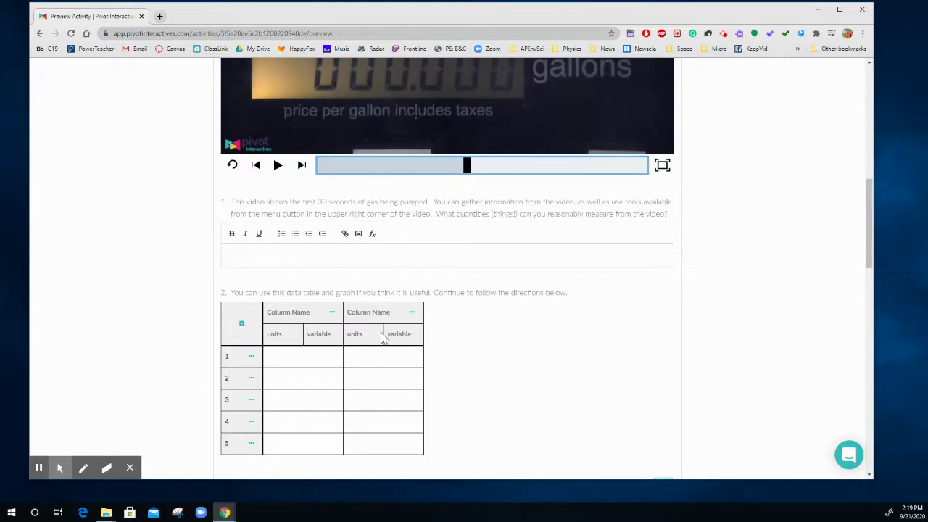
{"action": "scroll", "coordinate": [569, 357], "scroll_direction": "up", "scroll_amount": 1}
{"action": "scroll", "coordinate": [569, 357], "scroll_direction": "up", "scroll_amount": 2}
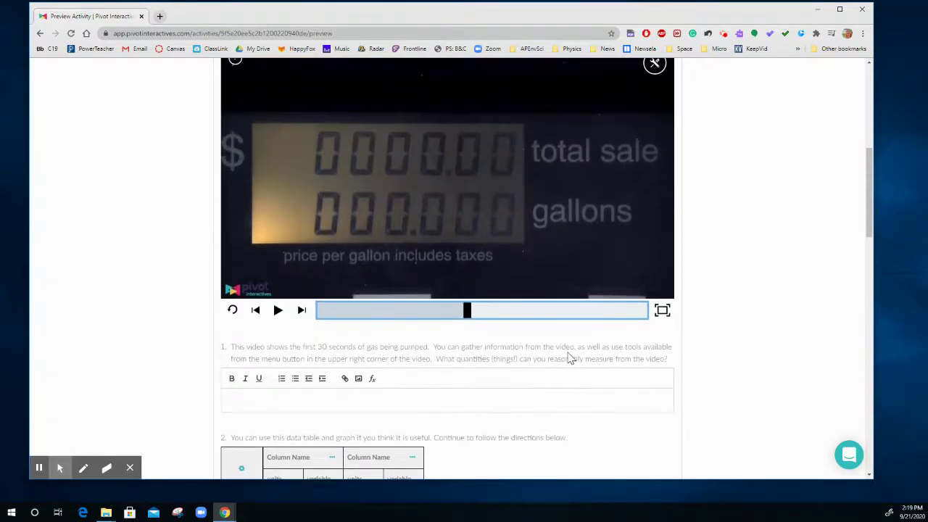
{"action": "scroll", "coordinate": [569, 353], "scroll_direction": "up", "scroll_amount": 1}
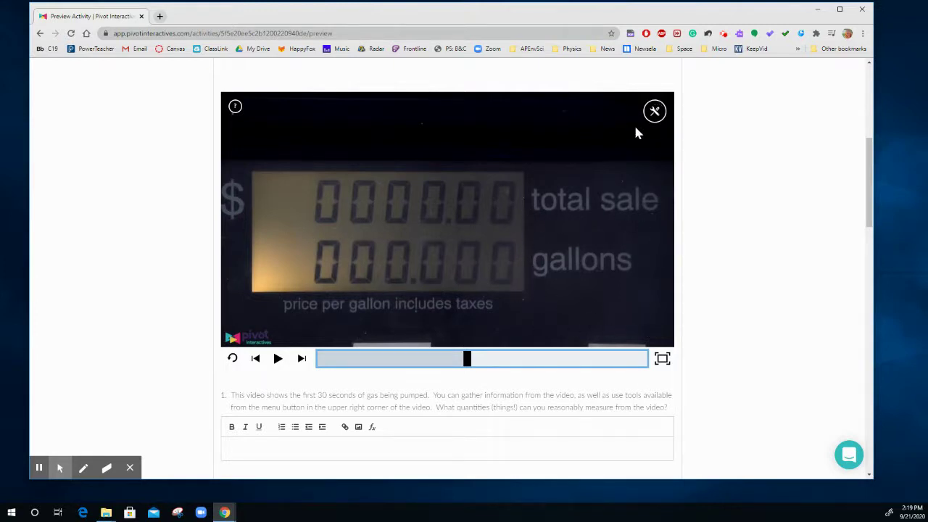
{"action": "left_click", "coordinate": [655, 111]}
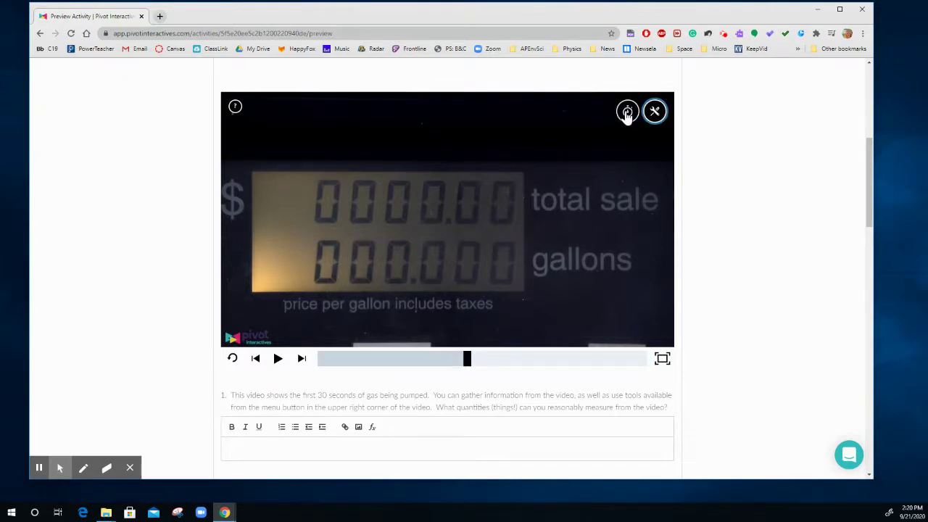
{"action": "left_click", "coordinate": [627, 113]}
{"action": "left_click_drag", "start_coordinate": [582, 121], "coordinate": [429, 133]}
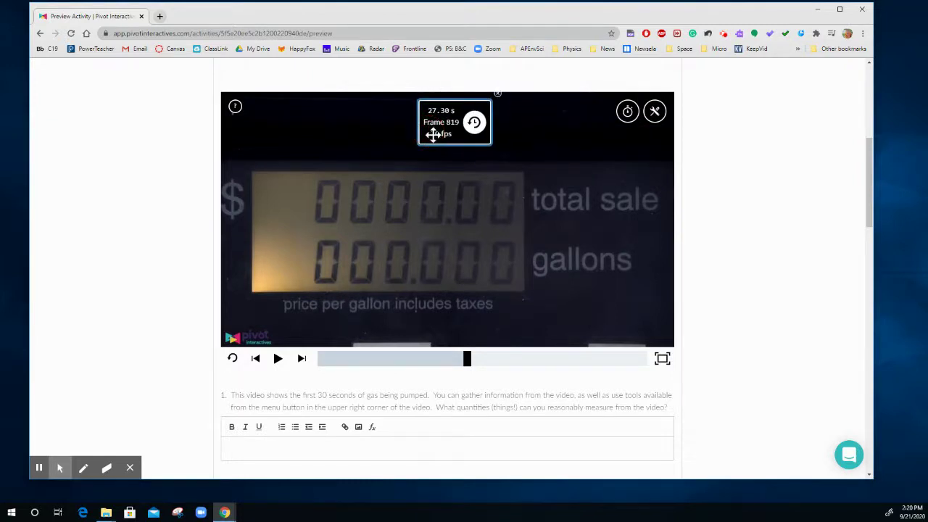
{"action": "left_click", "coordinate": [472, 122]}
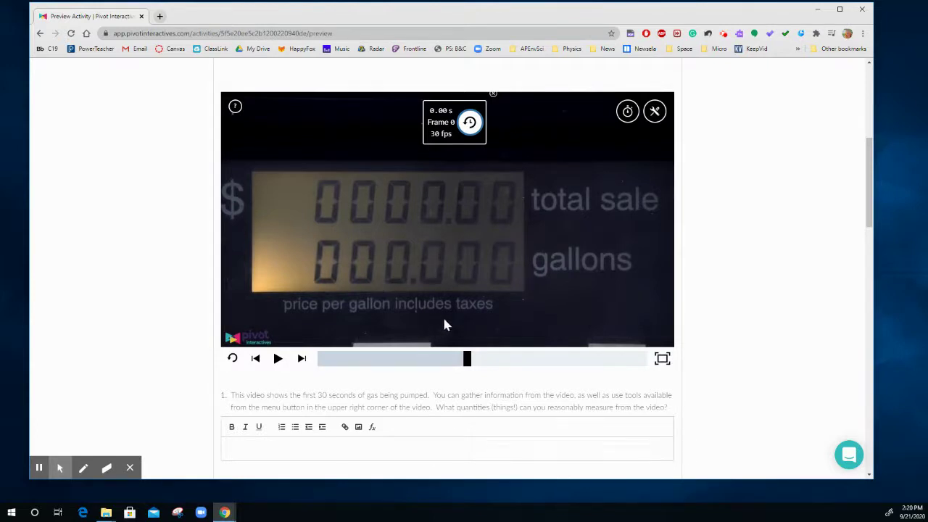
Name the first column of question 2's data table "Total Sale" and set its units to $
{"action": "scroll", "coordinate": [503, 382], "scroll_direction": "down", "scroll_amount": 2}
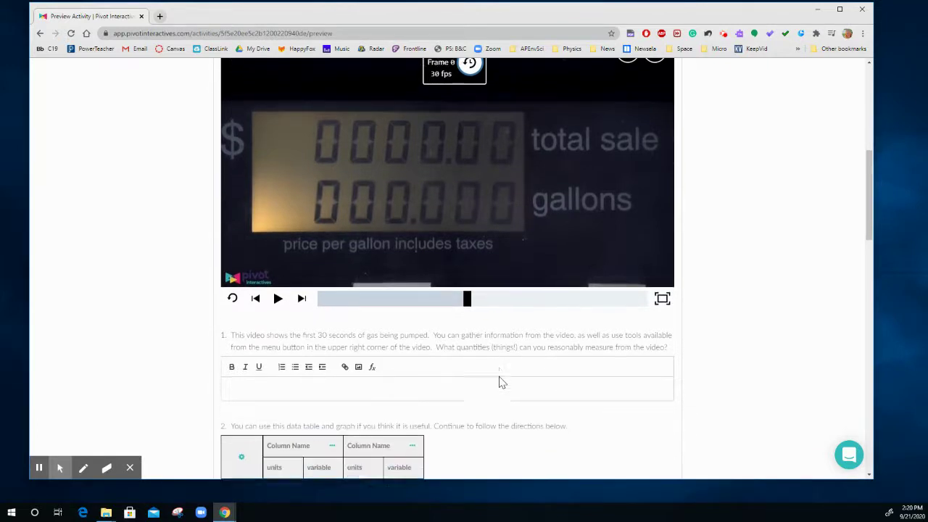
{"action": "scroll", "coordinate": [539, 283], "scroll_direction": "down", "scroll_amount": 2}
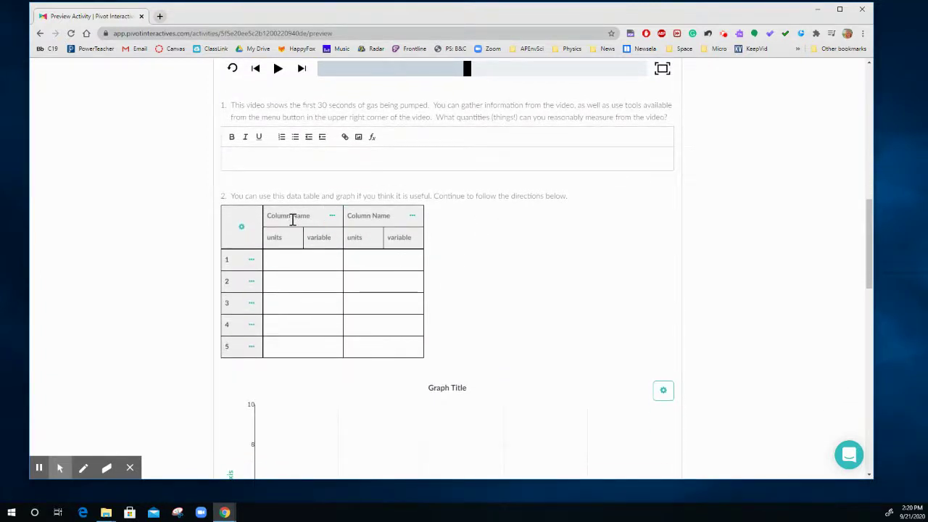
{"action": "left_click", "coordinate": [333, 222]}
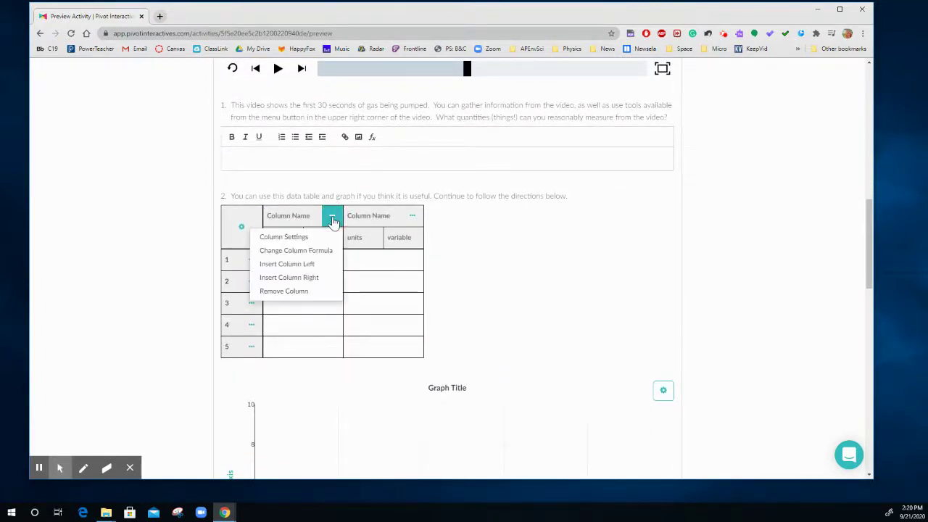
{"action": "left_click", "coordinate": [308, 215]}
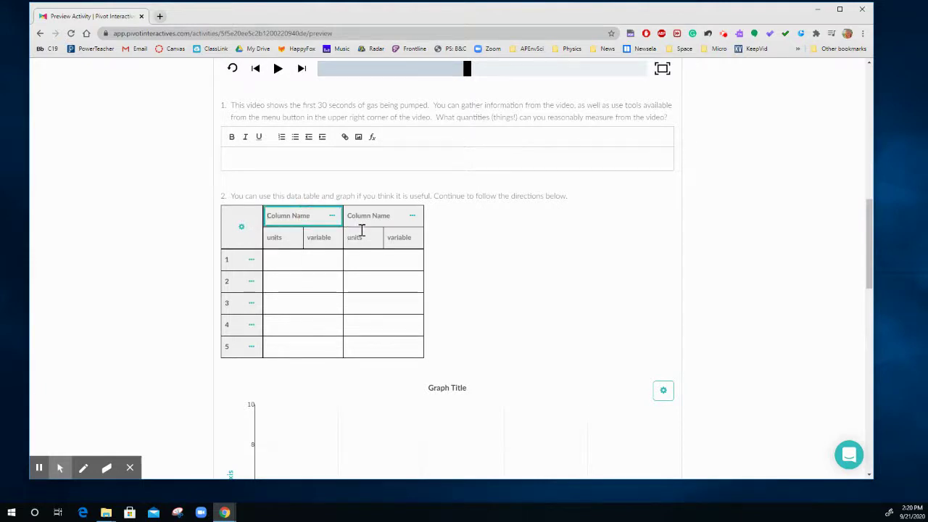
{"action": "scroll", "coordinate": [712, 210], "scroll_direction": "up", "scroll_amount": 2}
{"action": "scroll", "coordinate": [710, 210], "scroll_direction": "up", "scroll_amount": 1}
{"action": "scroll", "coordinate": [684, 210], "scroll_direction": "down", "scroll_amount": 3}
{"action": "type", "text": "To"}
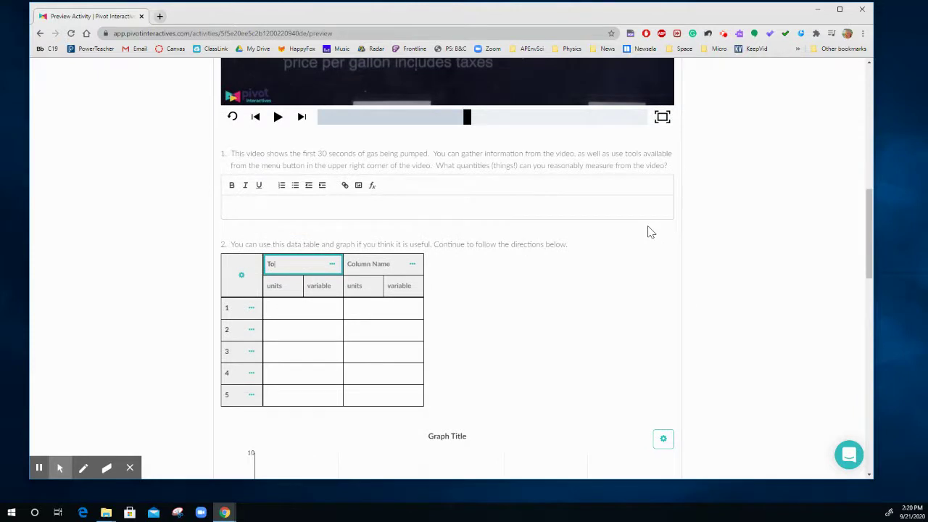
{"action": "type", "text": "tal Sale"}
{"action": "left_click", "coordinate": [286, 288]}
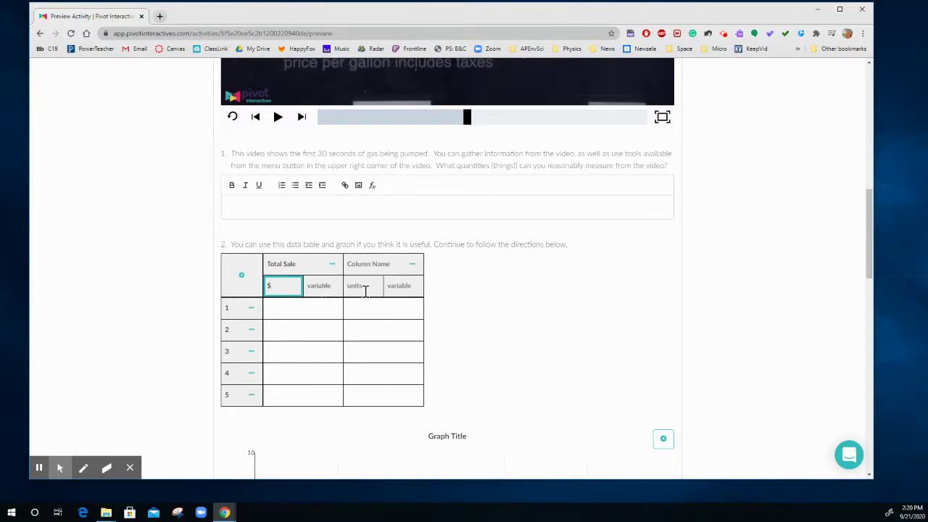
Name the second column of the data table "Volume of Gas" and set its units to Gal
{"action": "left_click", "coordinate": [381, 265]}
{"action": "scroll", "coordinate": [500, 146], "scroll_direction": "up", "scroll_amount": 3}
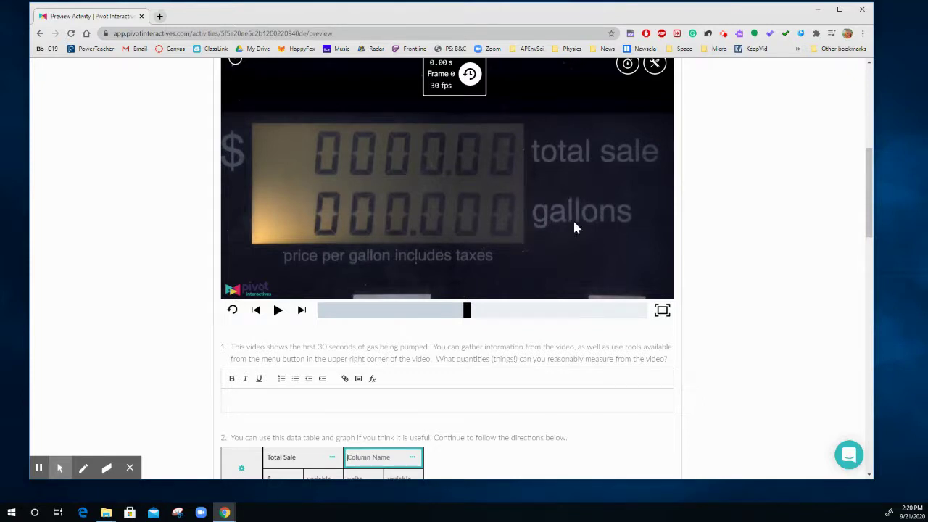
{"action": "scroll", "coordinate": [518, 303], "scroll_direction": "down", "scroll_amount": 2}
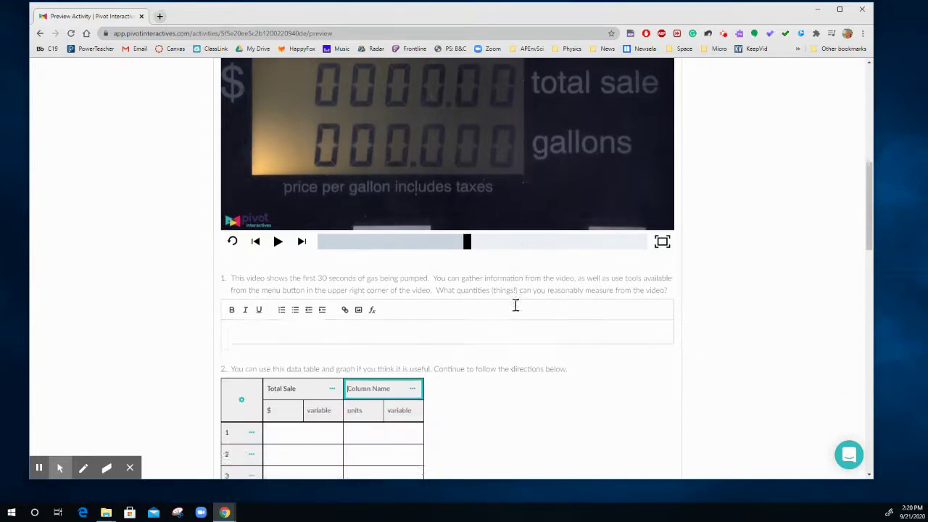
{"action": "type", "text": "Volume of Gas"}
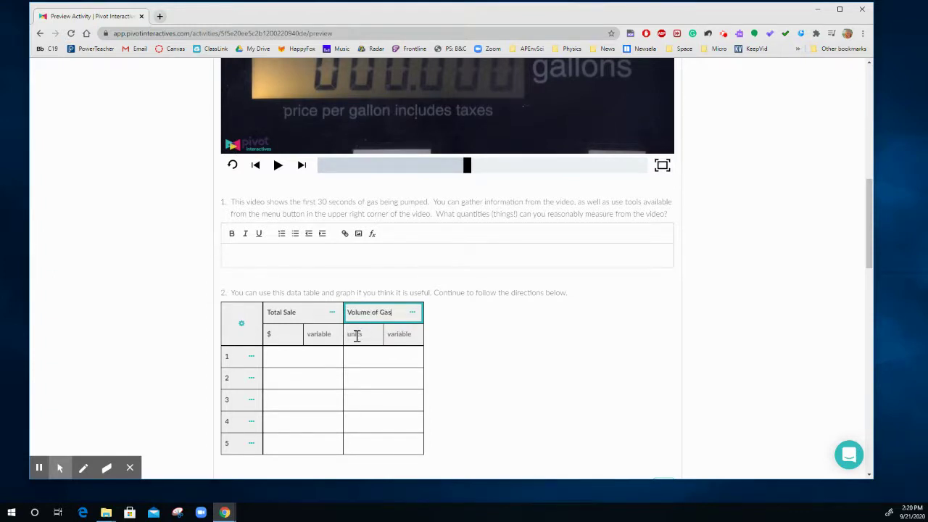
{"action": "left_click", "coordinate": [357, 336]}
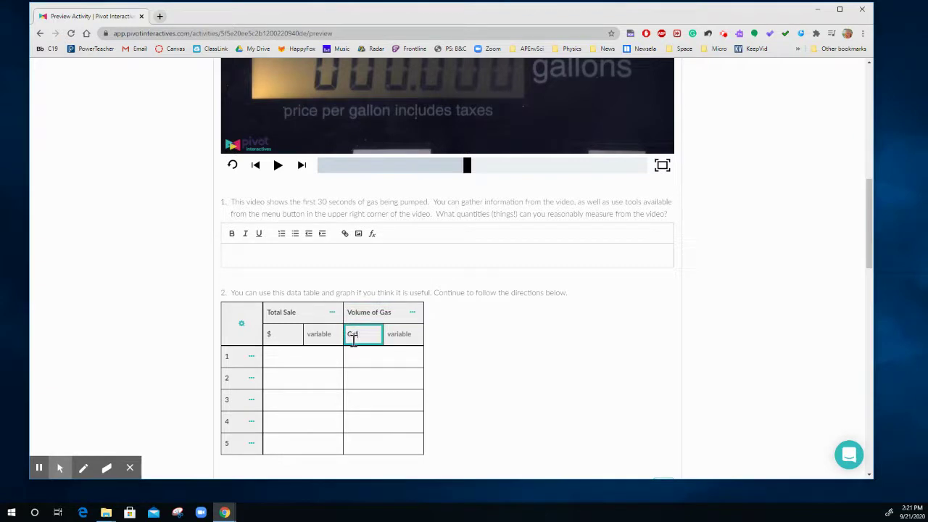
Insert a column to the right of Volume of Gas, named "Time" with units s
{"action": "left_click", "coordinate": [413, 315]}
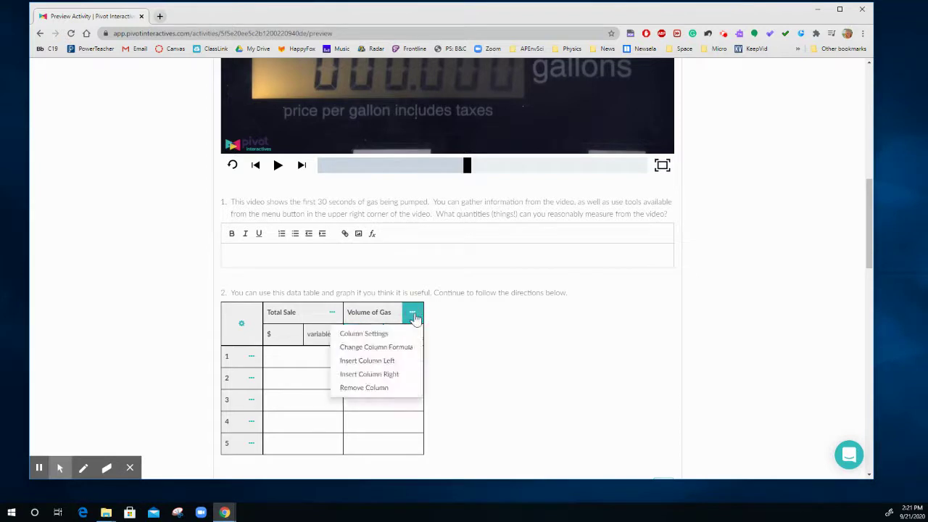
{"action": "left_click", "coordinate": [379, 374]}
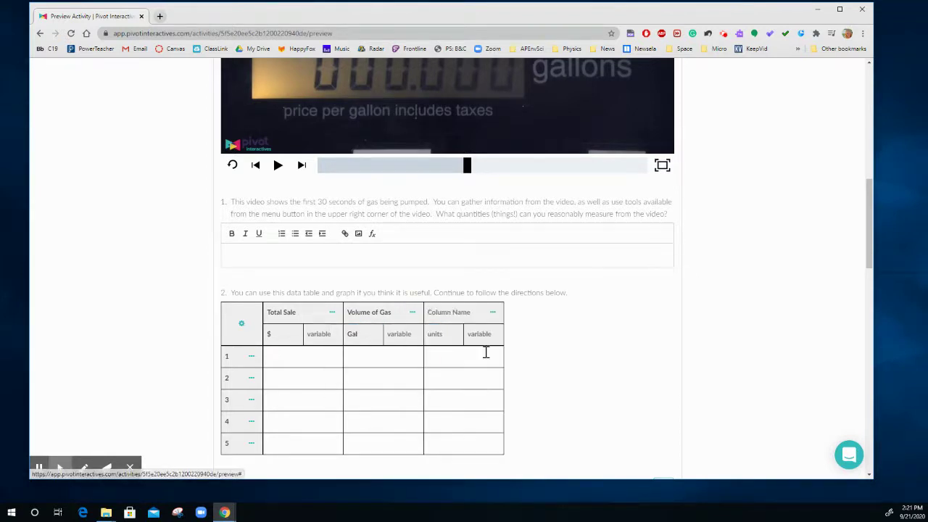
{"action": "left_click", "coordinate": [464, 312]}
{"action": "type", "text": "Time"}
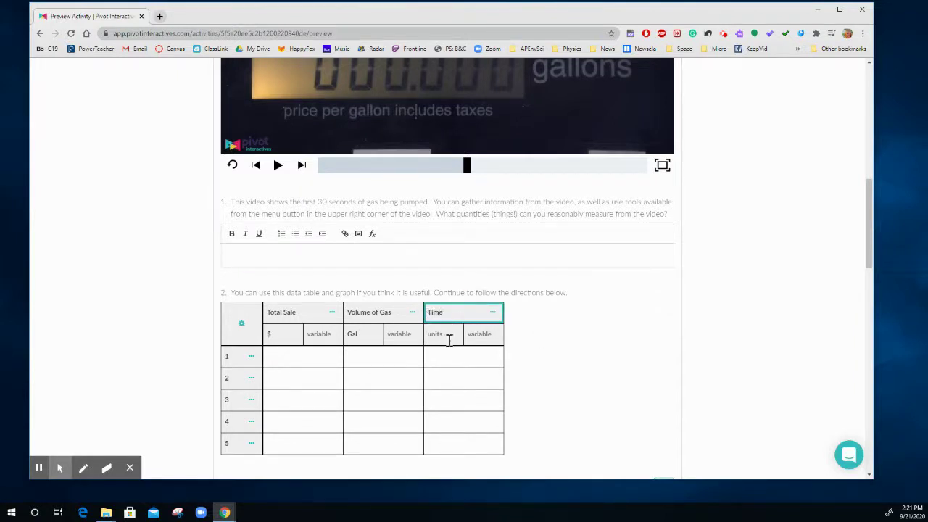
{"action": "left_click", "coordinate": [449, 339]}
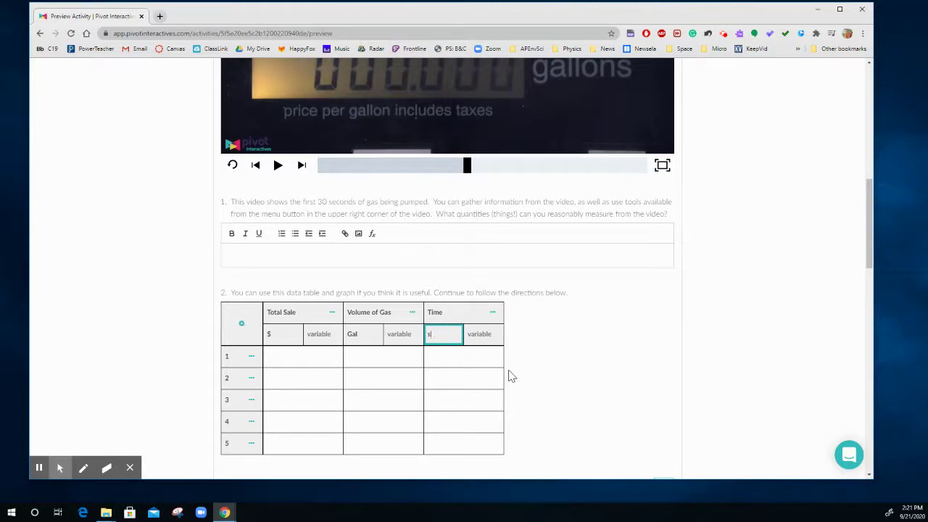
{"action": "left_click", "coordinate": [590, 313]}
Advance the video frame by frame until the pump reads 0.02 total sale and 0.009 gallons, and zero the stopwatch there
{"action": "scroll", "coordinate": [571, 230], "scroll_direction": "up", "scroll_amount": 3}
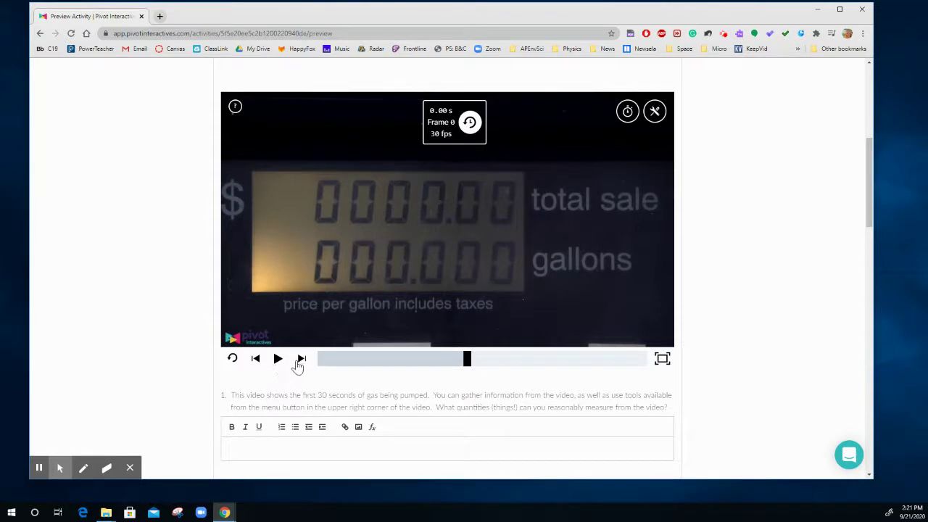
{"action": "left_click", "coordinate": [301, 360]}
{"action": "left_click", "coordinate": [301, 359]}
{"action": "left_click", "coordinate": [302, 360]}
{"action": "left_click", "coordinate": [302, 360]}
{"action": "left_click", "coordinate": [302, 360]}
{"action": "left_click", "coordinate": [302, 359]}
{"action": "left_click", "coordinate": [301, 359]}
{"action": "left_click", "coordinate": [302, 360]}
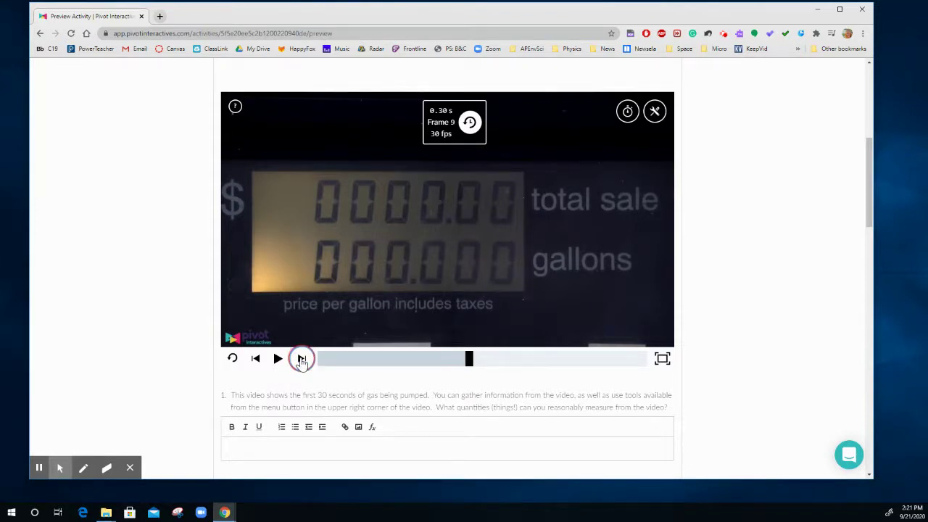
{"action": "left_click", "coordinate": [301, 359]}
{"action": "left_click", "coordinate": [302, 360]}
{"action": "left_click", "coordinate": [301, 359]}
{"action": "left_click", "coordinate": [302, 360]}
{"action": "left_click", "coordinate": [301, 360]}
{"action": "left_click", "coordinate": [301, 360]}
{"action": "left_click", "coordinate": [301, 359]}
{"action": "left_click", "coordinate": [302, 360]}
{"action": "left_click", "coordinate": [302, 359]}
{"action": "left_click", "coordinate": [302, 359]}
{"action": "left_click", "coordinate": [302, 359]}
{"action": "left_click", "coordinate": [301, 359]}
{"action": "left_click", "coordinate": [302, 360]}
{"action": "left_click", "coordinate": [301, 360]}
{"action": "left_click", "coordinate": [302, 359]}
{"action": "left_click", "coordinate": [301, 359]}
{"action": "left_click", "coordinate": [301, 360]}
{"action": "left_click", "coordinate": [301, 360]}
{"action": "left_click", "coordinate": [301, 359]}
{"action": "left_click", "coordinate": [301, 359]}
{"action": "left_click", "coordinate": [301, 359]}
{"action": "left_click", "coordinate": [301, 360]}
{"action": "left_click", "coordinate": [302, 360]}
{"action": "left_click", "coordinate": [302, 359]}
{"action": "left_click", "coordinate": [302, 360]}
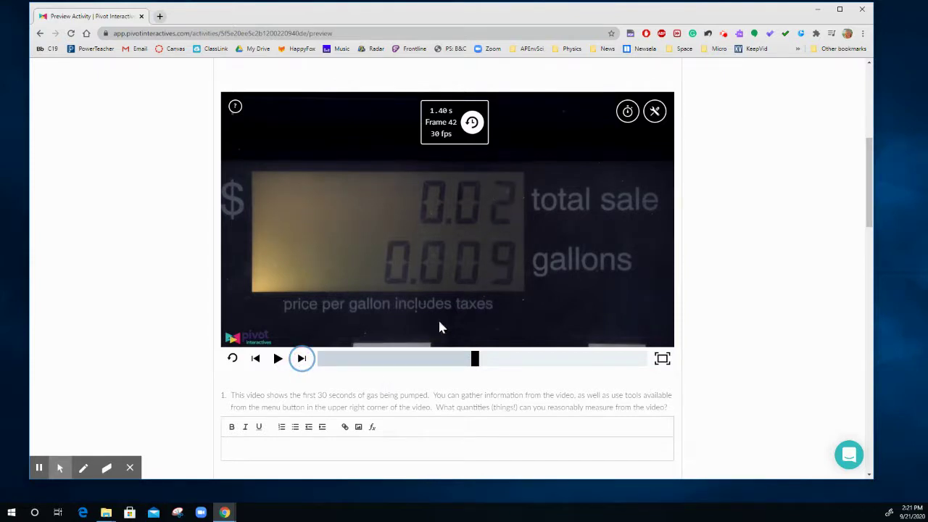
{"action": "left_click", "coordinate": [472, 124]}
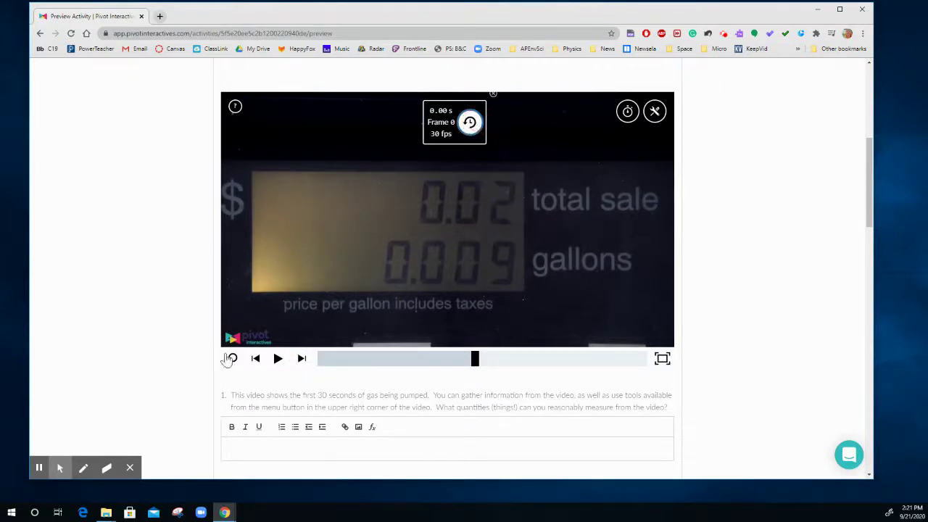
Step the video back frame by frame until the pump display shows only dashes
{"action": "left_click", "coordinate": [255, 360]}
{"action": "left_click", "coordinate": [255, 361]}
{"action": "left_click", "coordinate": [255, 361]}
{"action": "left_click", "coordinate": [255, 361]}
{"action": "left_click", "coordinate": [255, 361]}
{"action": "left_click", "coordinate": [255, 361]}
{"action": "left_click", "coordinate": [255, 361]}
{"action": "left_click", "coordinate": [255, 361]}
{"action": "left_click", "coordinate": [255, 360]}
{"action": "left_click", "coordinate": [255, 359]}
{"action": "left_click", "coordinate": [255, 360]}
{"action": "left_click", "coordinate": [255, 360]}
{"action": "left_click", "coordinate": [255, 360]}
{"action": "left_click", "coordinate": [255, 359]}
{"action": "left_click", "coordinate": [256, 359]}
{"action": "left_click", "coordinate": [255, 360]}
{"action": "left_click", "coordinate": [255, 360]}
{"action": "left_click", "coordinate": [255, 360]}
{"action": "left_click", "coordinate": [255, 359]}
{"action": "left_click", "coordinate": [256, 360]}
{"action": "left_click", "coordinate": [255, 359]}
{"action": "left_click", "coordinate": [255, 360]}
{"action": "left_click", "coordinate": [254, 359]}
{"action": "left_click", "coordinate": [254, 359]}
{"action": "double_click", "coordinate": [255, 360]}
{"action": "left_click", "coordinate": [255, 359]}
{"action": "double_click", "coordinate": [255, 360]}
{"action": "double_click", "coordinate": [255, 360]}
{"action": "double_click", "coordinate": [255, 360]}
{"action": "left_click", "coordinate": [255, 360]}
{"action": "left_click", "coordinate": [254, 359]}
{"action": "double_click", "coordinate": [254, 360]}
{"action": "left_click", "coordinate": [255, 359]}
{"action": "double_click", "coordinate": [254, 360]}
{"action": "double_click", "coordinate": [255, 359]}
{"action": "left_click", "coordinate": [255, 360]}
{"action": "double_click", "coordinate": [254, 360]}
{"action": "left_click", "coordinate": [254, 360]}
{"action": "double_click", "coordinate": [255, 359]}
{"action": "left_click", "coordinate": [255, 360]}
{"action": "double_click", "coordinate": [254, 359]}
{"action": "left_click", "coordinate": [255, 360]}
{"action": "left_click", "coordinate": [255, 359]}
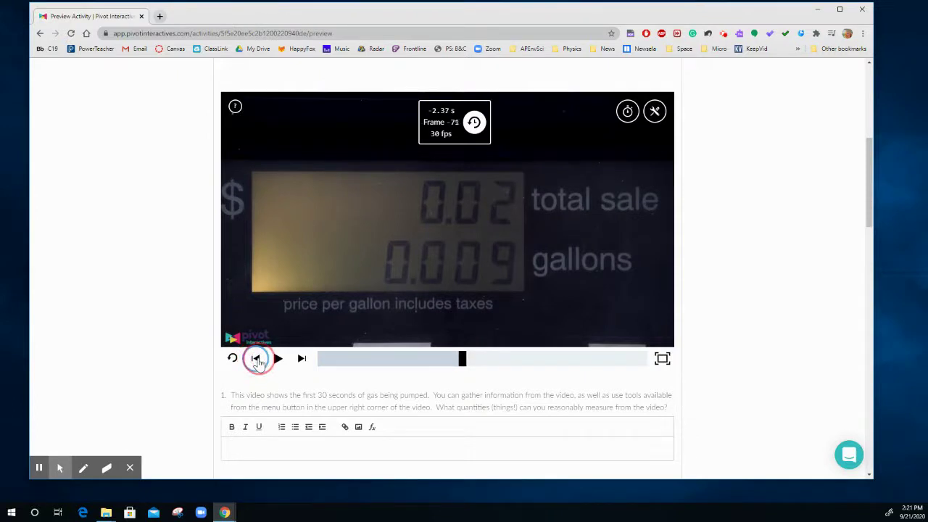
{"action": "double_click", "coordinate": [256, 360]}
{"action": "left_click", "coordinate": [256, 359]}
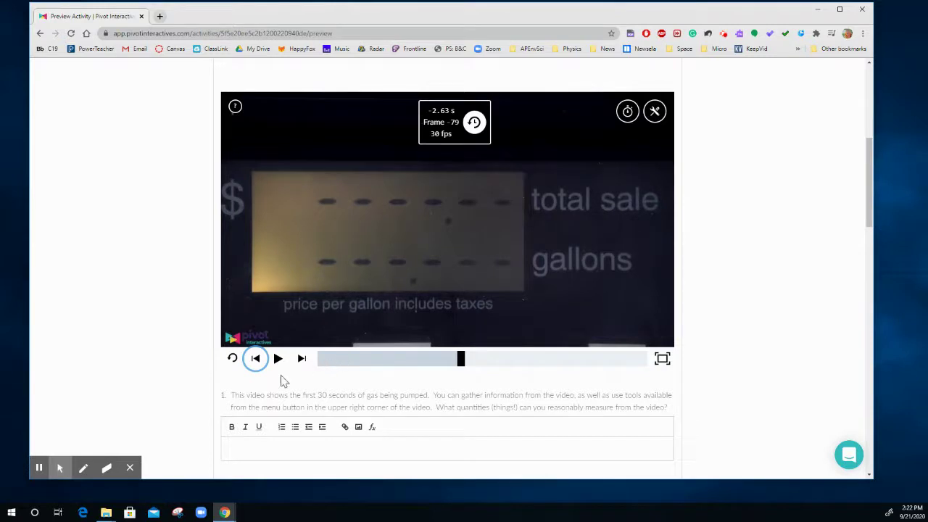
Scrub the video forward to where the pump shows 0.00 total sale and 0.000 gallons, and zero the stopwatch at that frame
{"action": "left_click", "coordinate": [300, 358]}
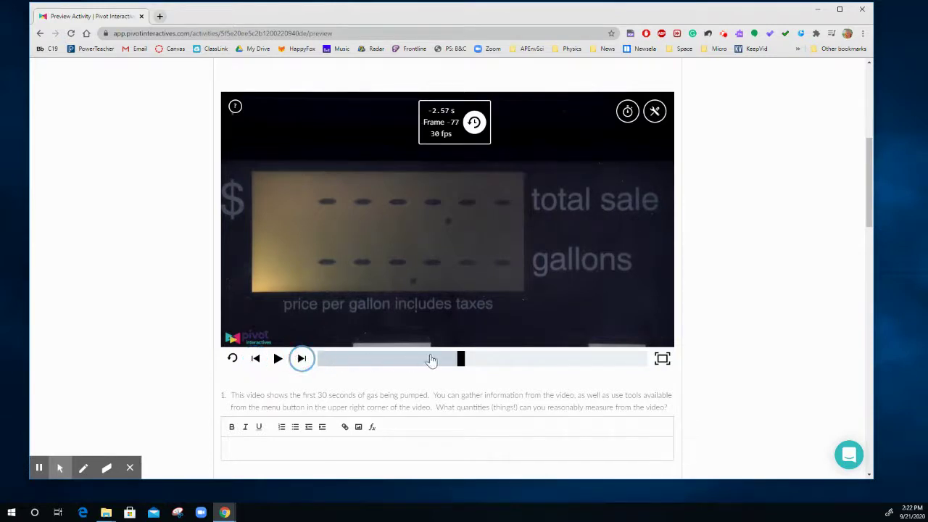
{"action": "left_click_drag", "start_coordinate": [460, 358], "coordinate": [470, 363]}
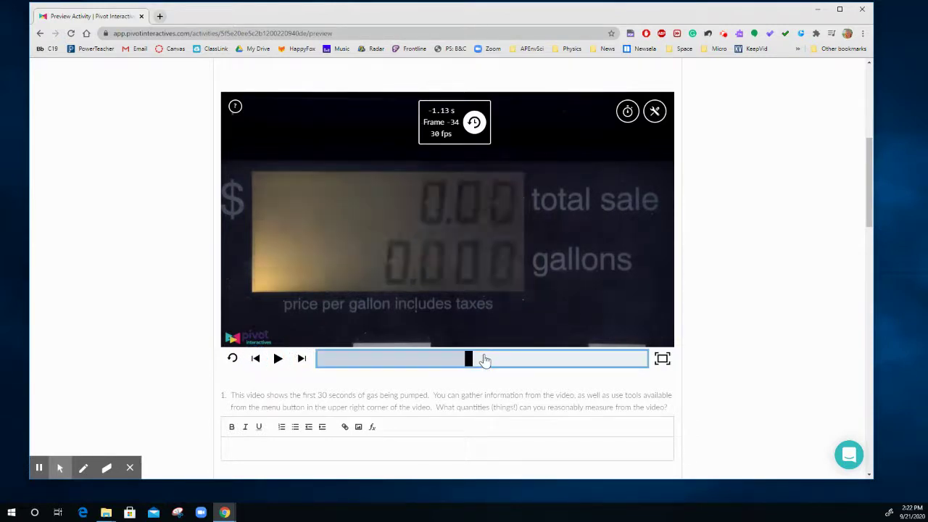
{"action": "left_click", "coordinate": [474, 122]}
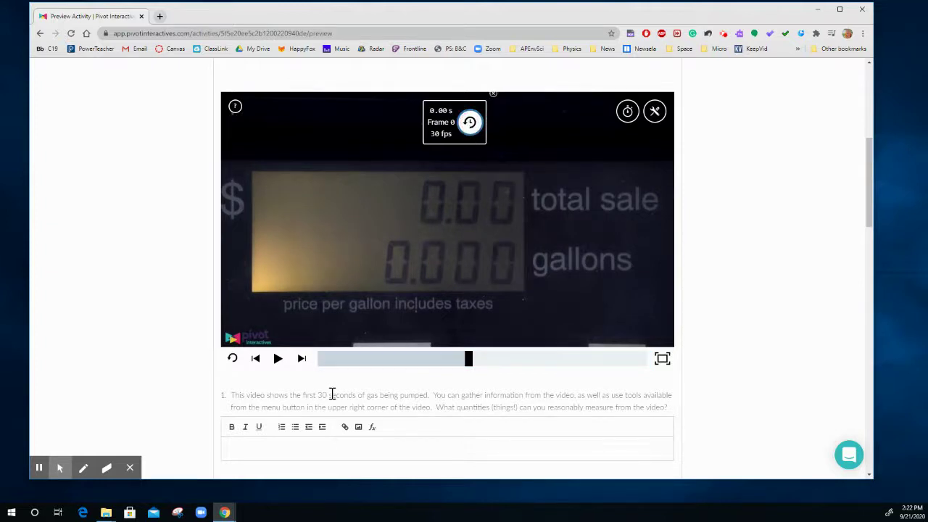
Enter 0 for Total Sale, Volume of Gas and Time in row 1 of the data table
{"action": "scroll", "coordinate": [332, 394], "scroll_direction": "down", "scroll_amount": 3}
{"action": "left_click", "coordinate": [323, 358]}
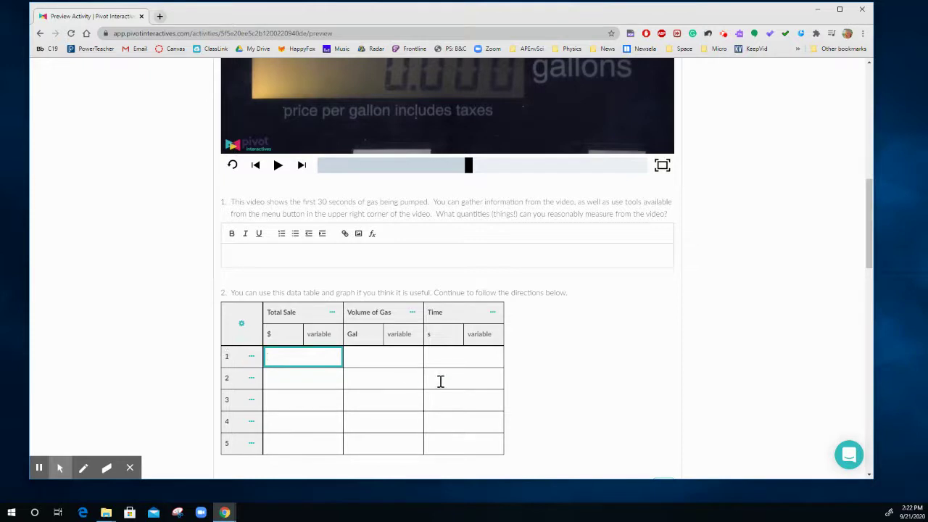
{"action": "key", "text": "Tab"}
{"action": "key", "text": "Tab"}
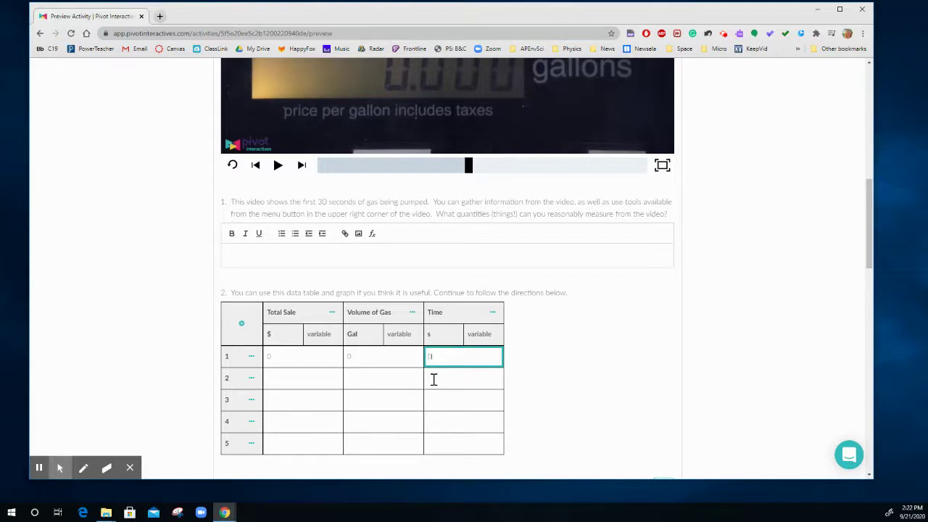
Play the gas pump video from the zeroed frame and pause it at 1.97 s on the stopwatch
{"action": "left_click", "coordinate": [298, 379]}
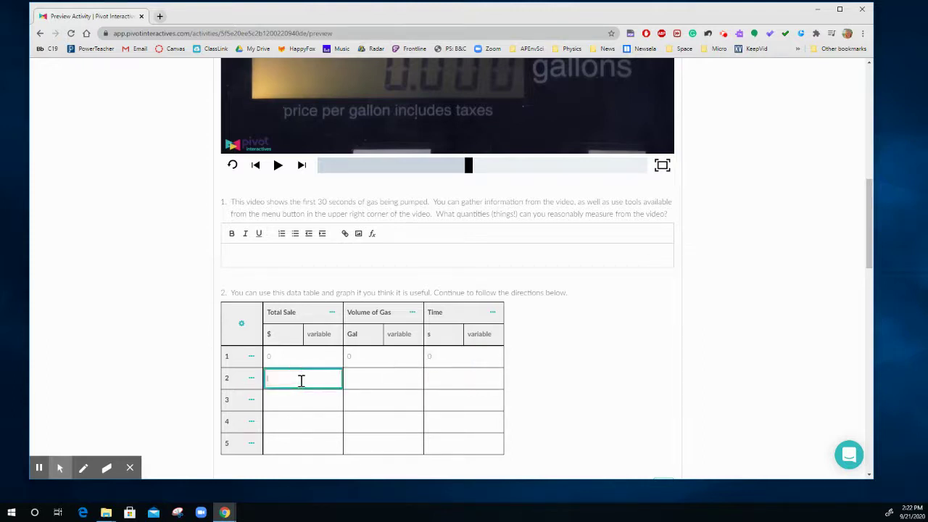
{"action": "scroll", "coordinate": [510, 154], "scroll_direction": "up", "scroll_amount": 3}
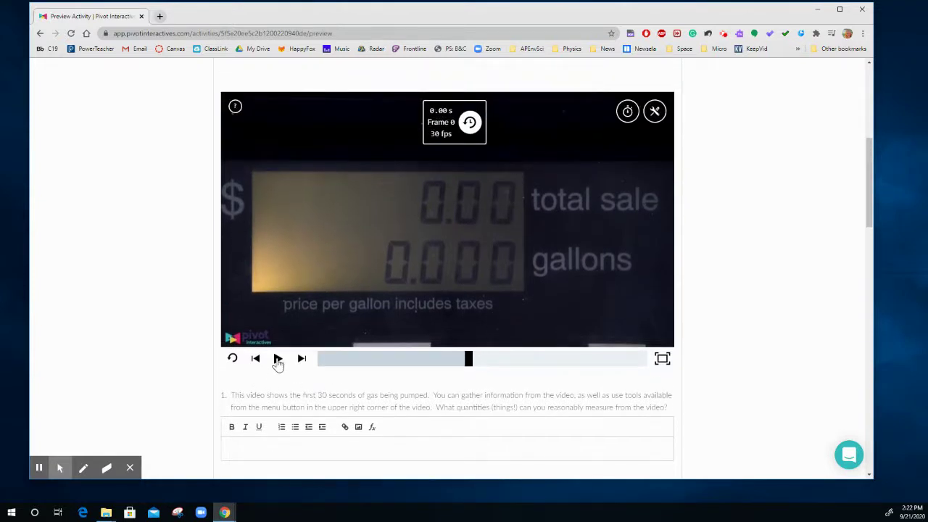
{"action": "left_click", "coordinate": [278, 359]}
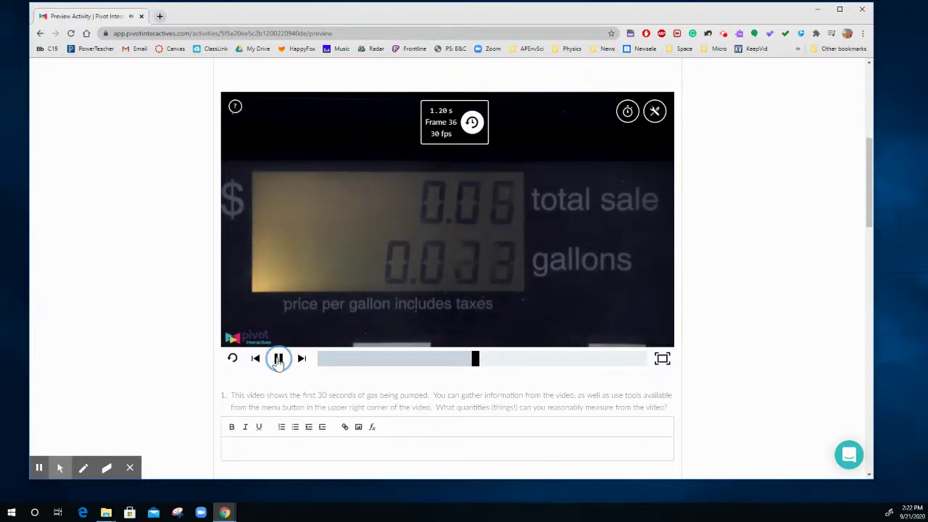
{"action": "left_click", "coordinate": [278, 359]}
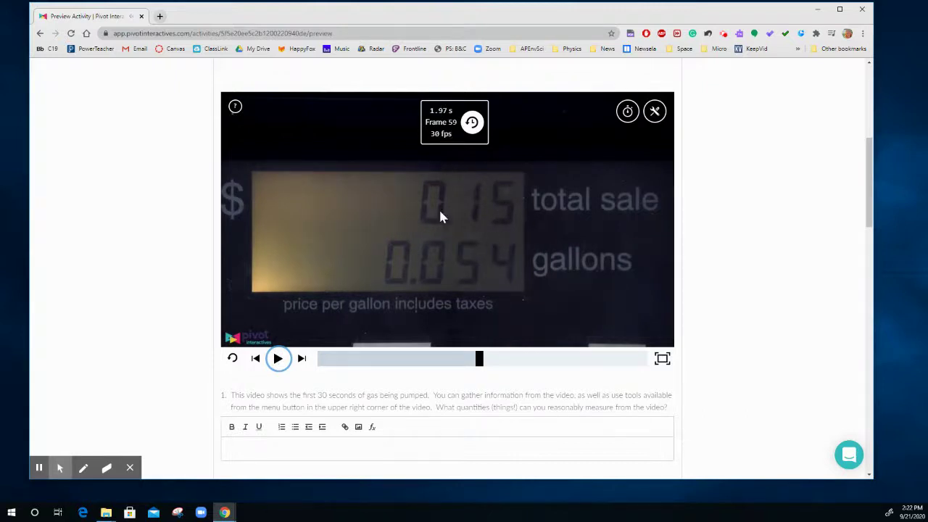
Fill row 2 of the data table with Total Sale 0.15, Volume of Gas 0.054 and Time 1.97
{"action": "scroll", "coordinate": [508, 335], "scroll_direction": "down", "scroll_amount": 3}
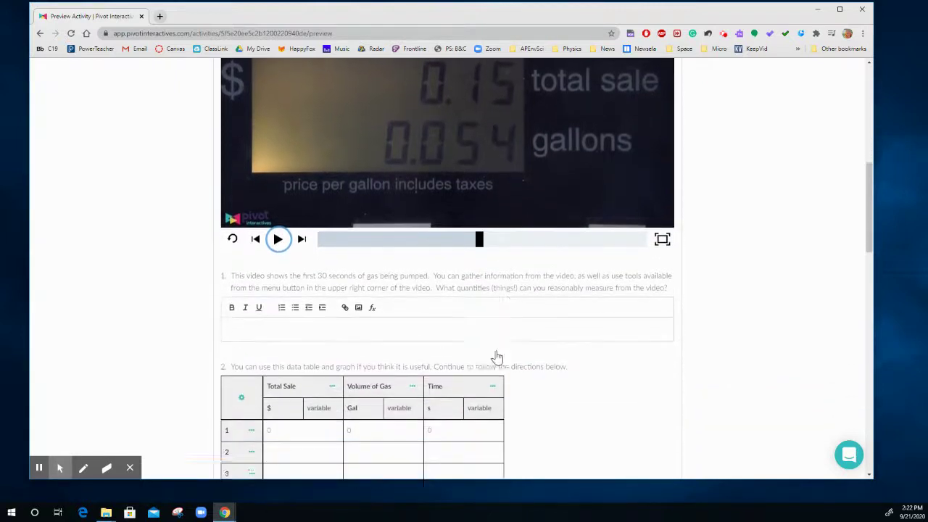
{"action": "left_click", "coordinate": [305, 378]}
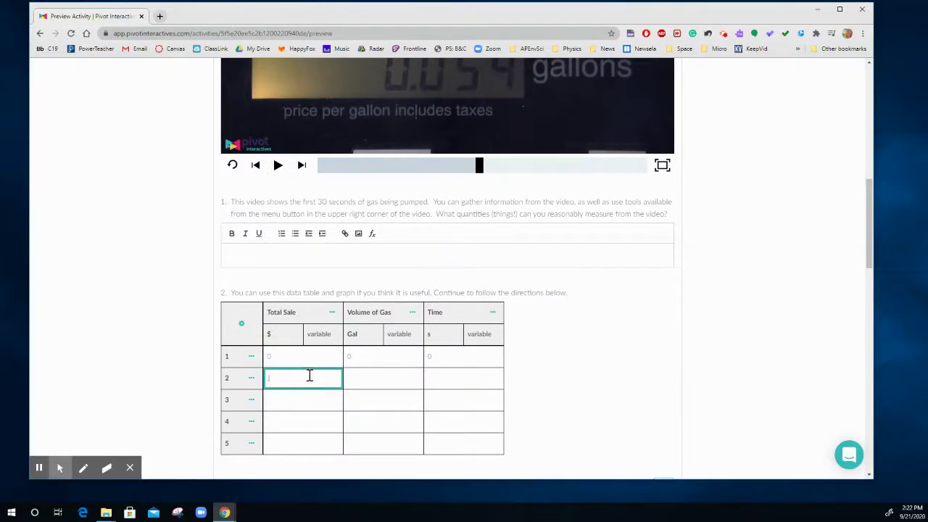
{"action": "left_click", "coordinate": [357, 378]}
{"action": "scroll", "coordinate": [564, 119], "scroll_direction": "up", "scroll_amount": 2}
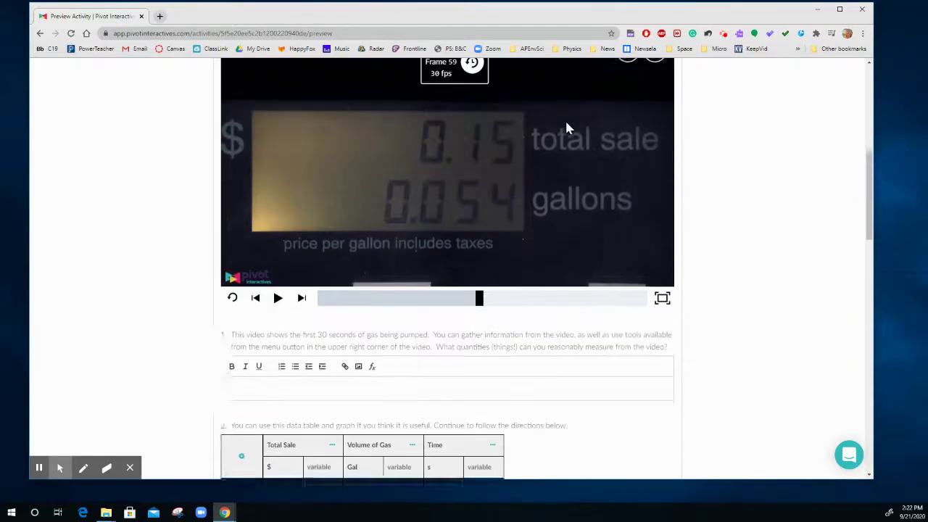
{"action": "scroll", "coordinate": [512, 238], "scroll_direction": "down", "scroll_amount": 2}
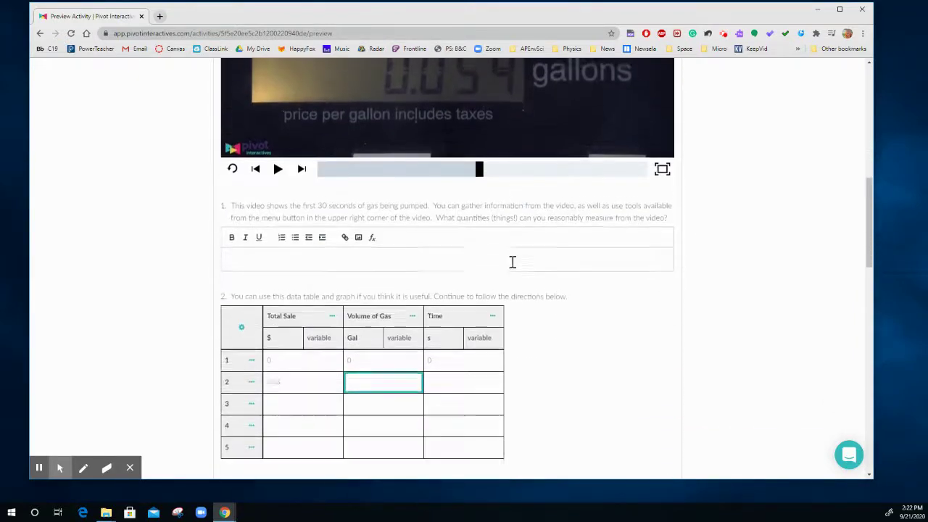
{"action": "left_click", "coordinate": [452, 377]}
{"action": "scroll", "coordinate": [570, 282], "scroll_direction": "up", "scroll_amount": 3}
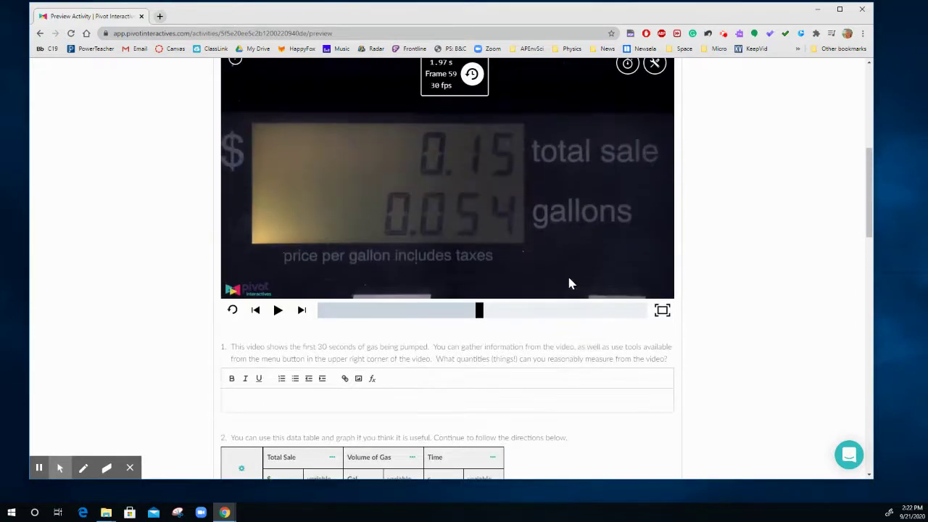
{"action": "scroll", "coordinate": [569, 282], "scroll_direction": "down", "scroll_amount": 2}
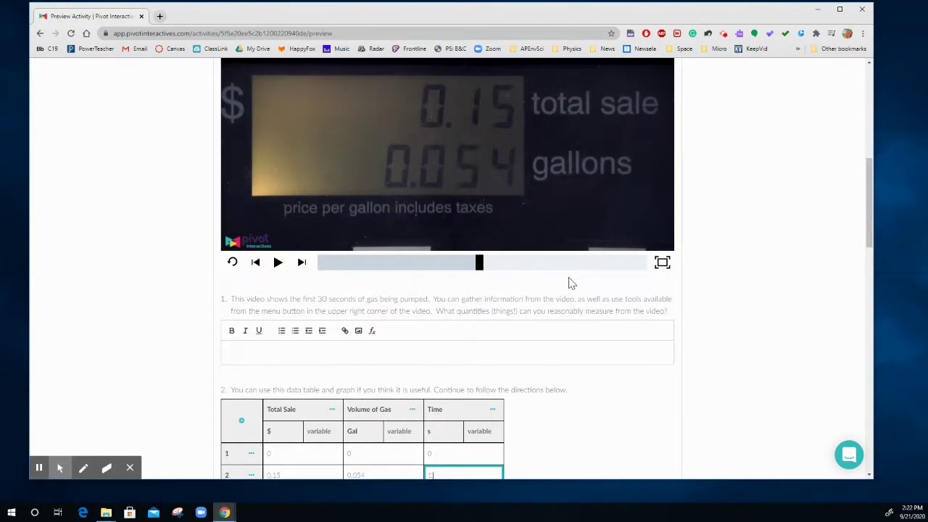
{"action": "scroll", "coordinate": [571, 402], "scroll_direction": "down", "scroll_amount": 2}
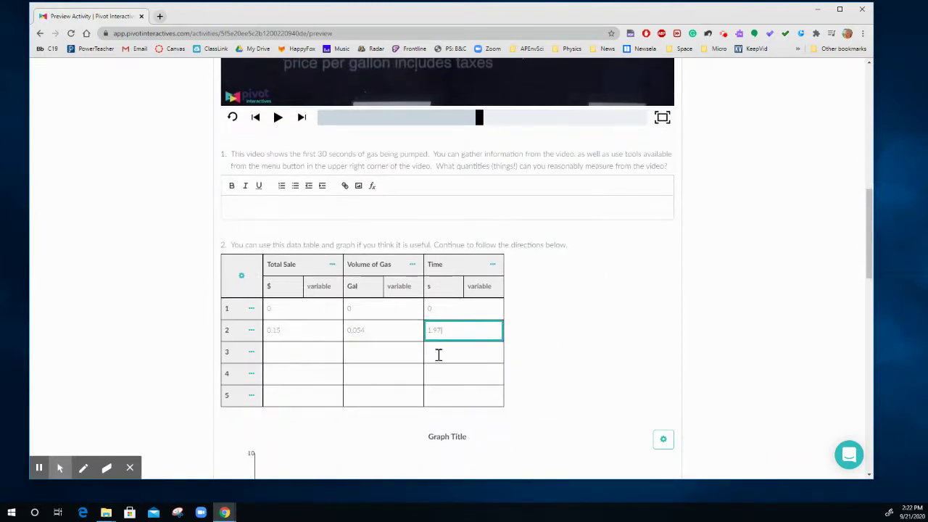
Resume the gas pump video and pause it at 3.07 s on the stopwatch for the third reading
{"action": "left_click", "coordinate": [295, 353]}
{"action": "scroll", "coordinate": [541, 358], "scroll_direction": "down", "scroll_amount": 3}
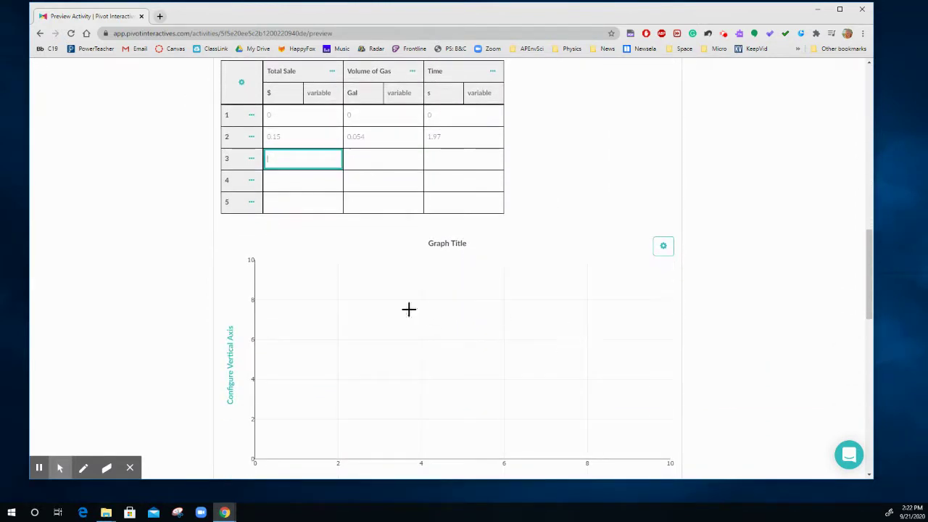
{"action": "scroll", "coordinate": [440, 377], "scroll_direction": "down", "scroll_amount": 1}
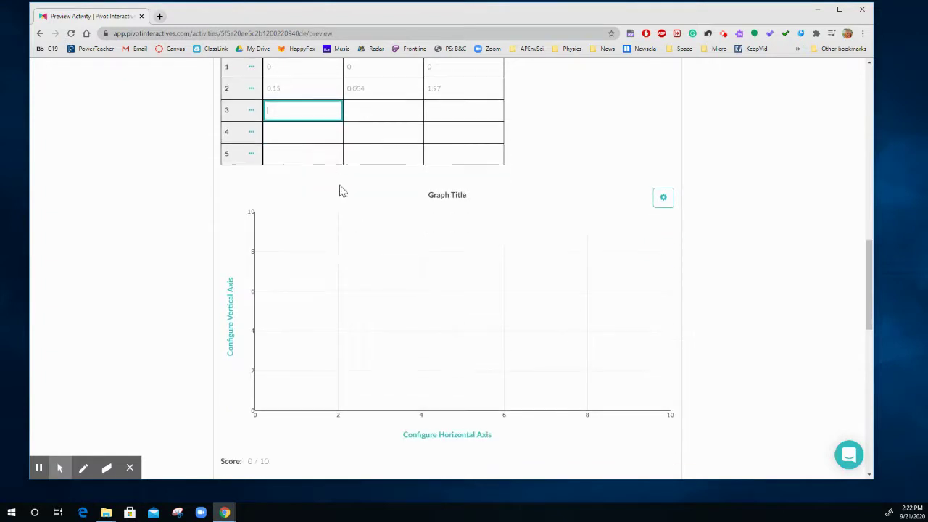
{"action": "scroll", "coordinate": [283, 392], "scroll_direction": "down", "scroll_amount": 1}
{"action": "scroll", "coordinate": [325, 275], "scroll_direction": "up", "scroll_amount": 3}
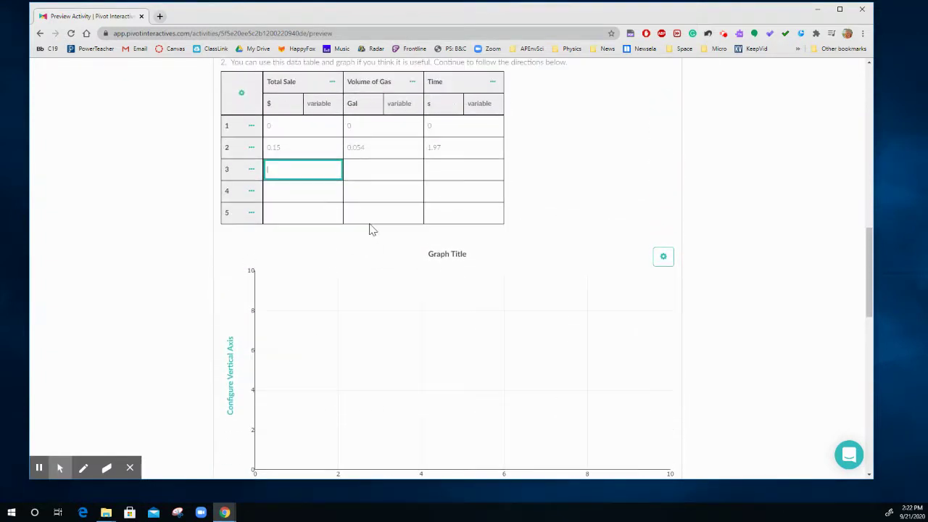
{"action": "scroll", "coordinate": [372, 232], "scroll_direction": "up", "scroll_amount": 3}
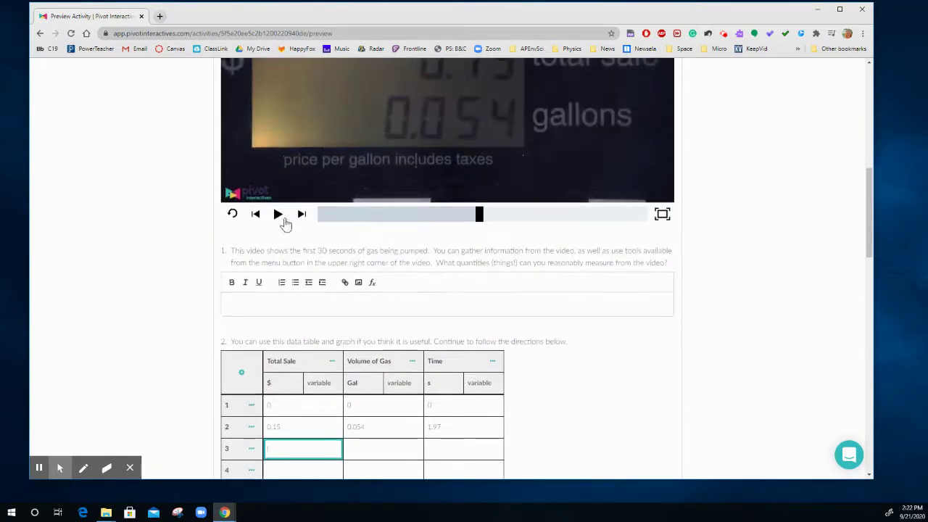
{"action": "left_click", "coordinate": [278, 215]}
{"action": "left_click", "coordinate": [278, 215]}
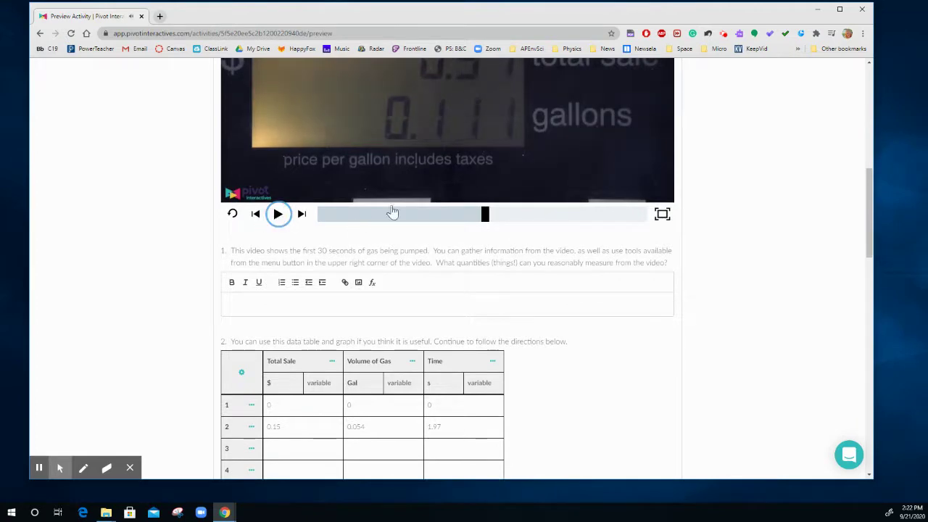
{"action": "scroll", "coordinate": [517, 171], "scroll_direction": "up", "scroll_amount": 2}
{"action": "scroll", "coordinate": [517, 171], "scroll_direction": "up", "scroll_amount": 1}
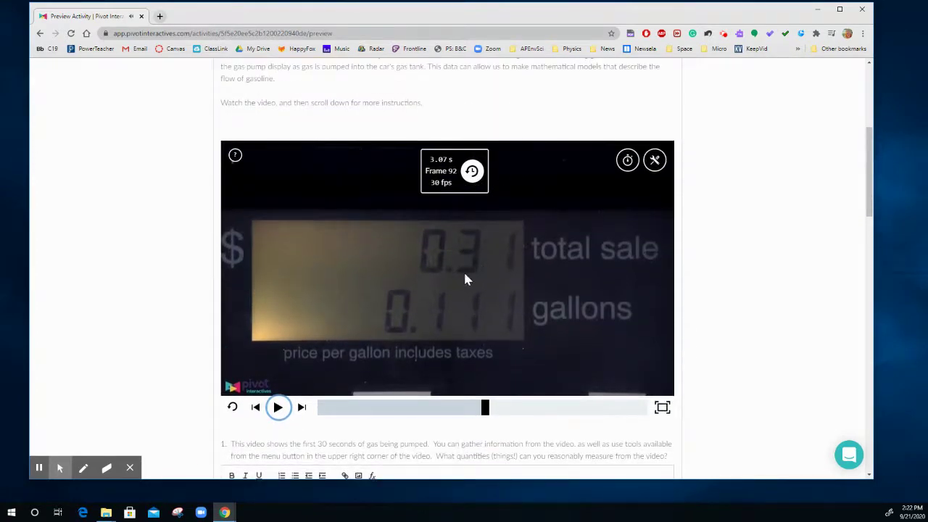
Fill row 3 of the data table with Total Sale 0.31, Volume of Gas 0.111 and Time 3.07
{"action": "scroll", "coordinate": [524, 286], "scroll_direction": "down", "scroll_amount": 5}
{"action": "left_click", "coordinate": [309, 308]}
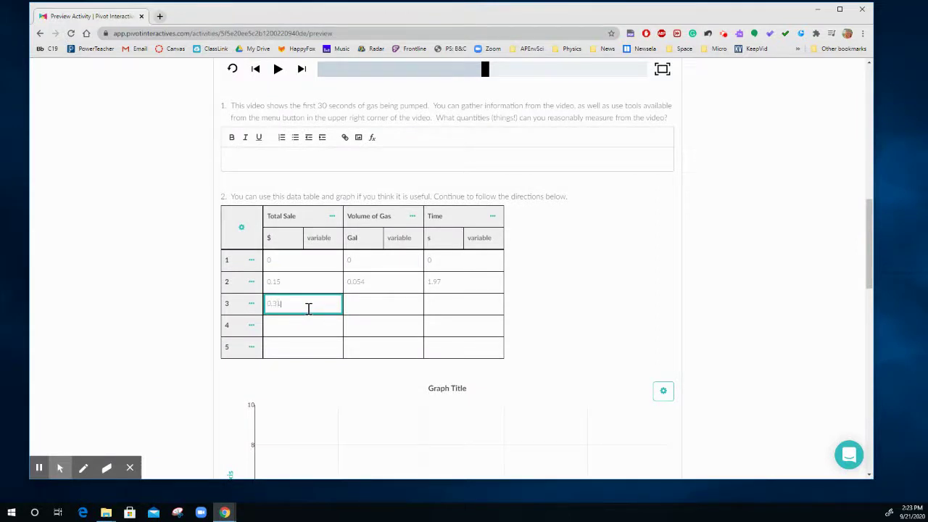
{"action": "key", "text": "Tab"}
{"action": "scroll", "coordinate": [453, 227], "scroll_direction": "up", "scroll_amount": 4}
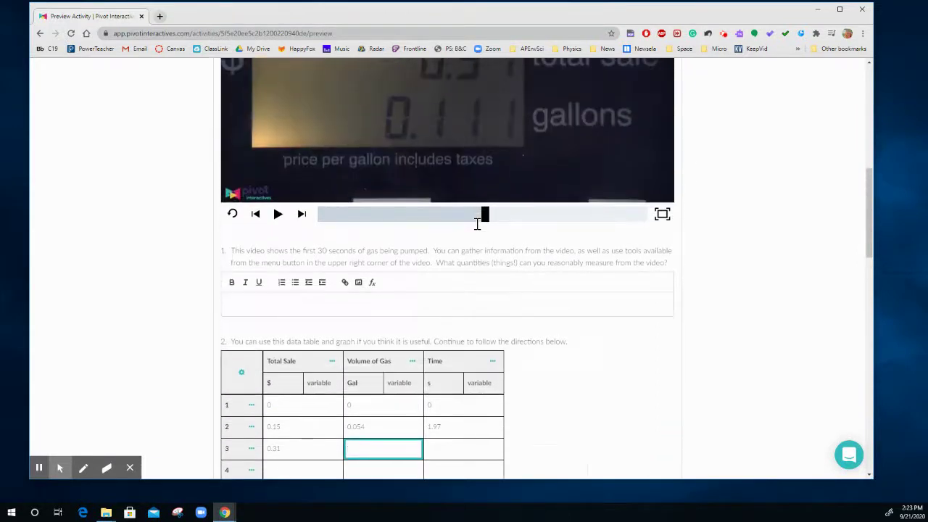
{"action": "scroll", "coordinate": [457, 280], "scroll_direction": "down", "scroll_amount": 3}
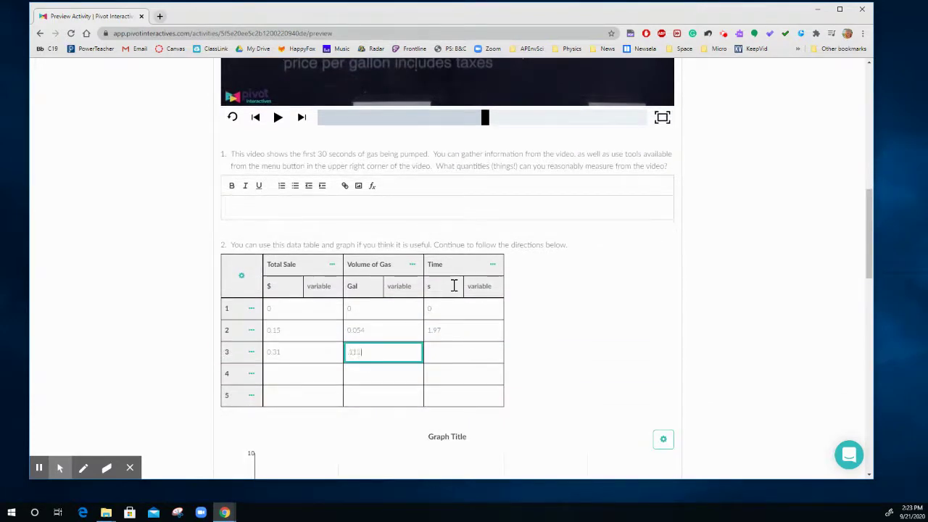
{"action": "key", "text": "Tab"}
{"action": "scroll", "coordinate": [637, 214], "scroll_direction": "up", "scroll_amount": 4}
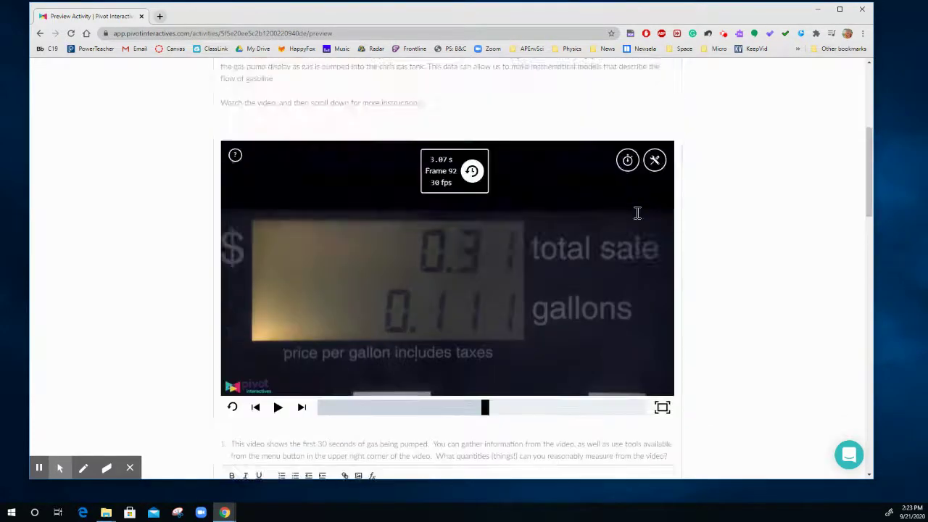
{"action": "scroll", "coordinate": [637, 219], "scroll_direction": "down", "scroll_amount": 2}
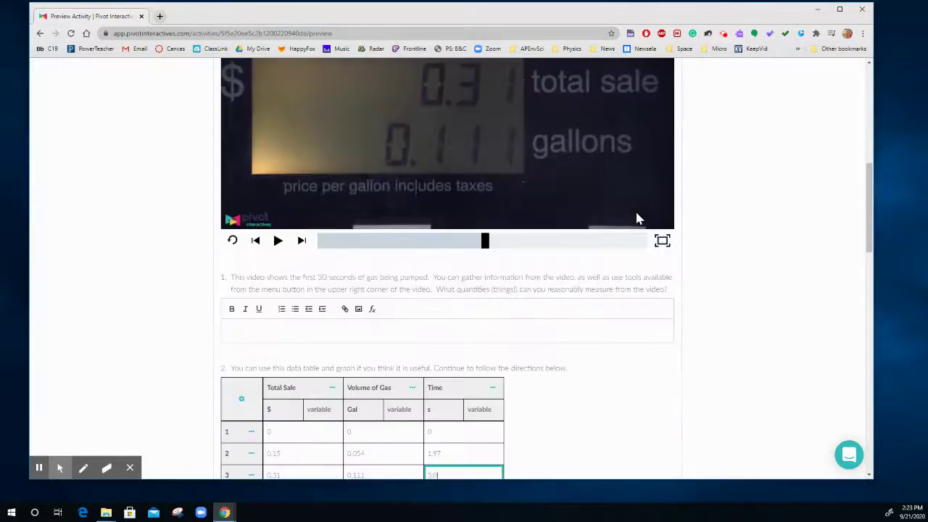
{"action": "scroll", "coordinate": [559, 269], "scroll_direction": "down", "scroll_amount": 6}
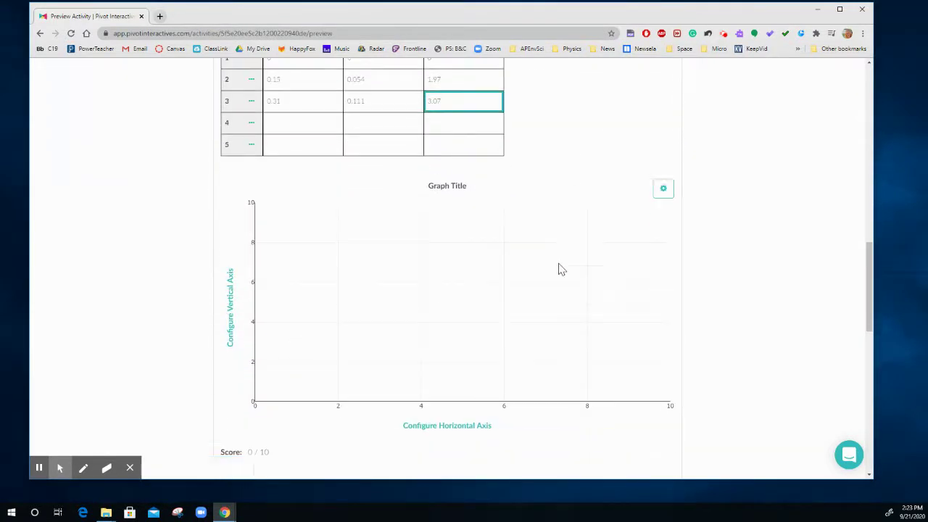
{"action": "scroll", "coordinate": [501, 124], "scroll_direction": "up", "scroll_amount": 3}
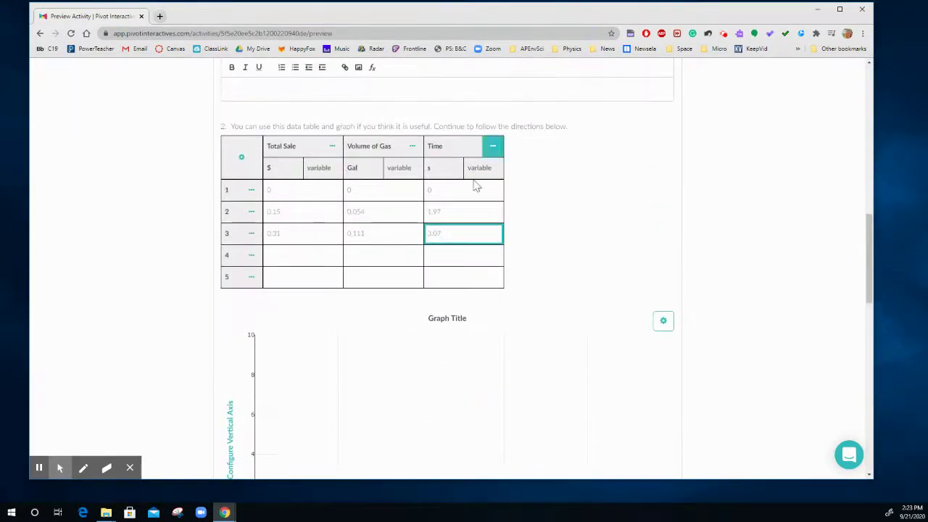
{"action": "key", "text": "Tab"}
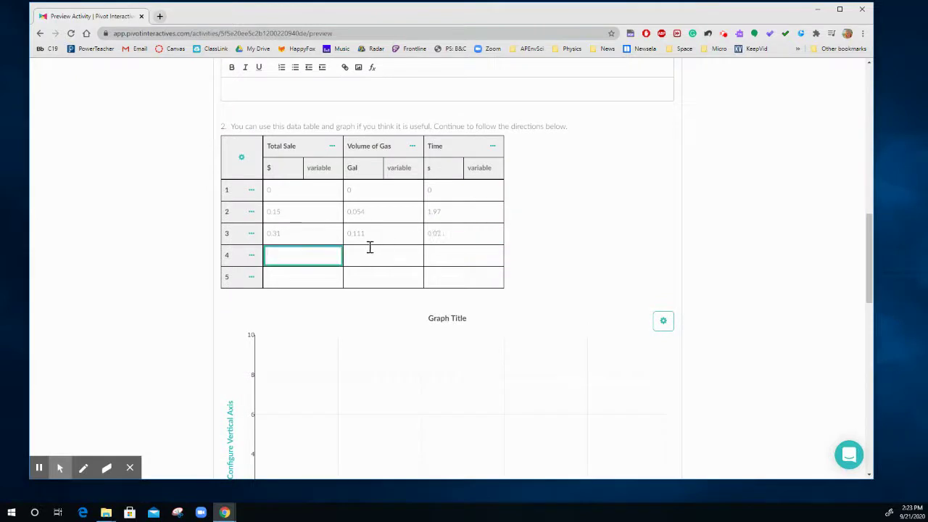
Resume the gas pump video and pause it at 4.53 s on the stopwatch for the fourth reading
{"action": "scroll", "coordinate": [356, 201], "scroll_direction": "up", "scroll_amount": 3}
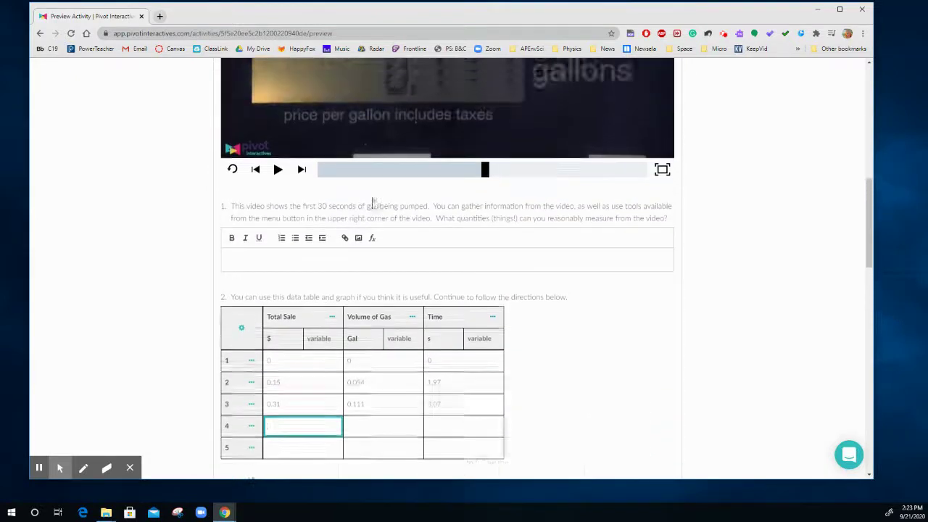
{"action": "scroll", "coordinate": [372, 200], "scroll_direction": "up", "scroll_amount": 2}
{"action": "left_click", "coordinate": [277, 289]}
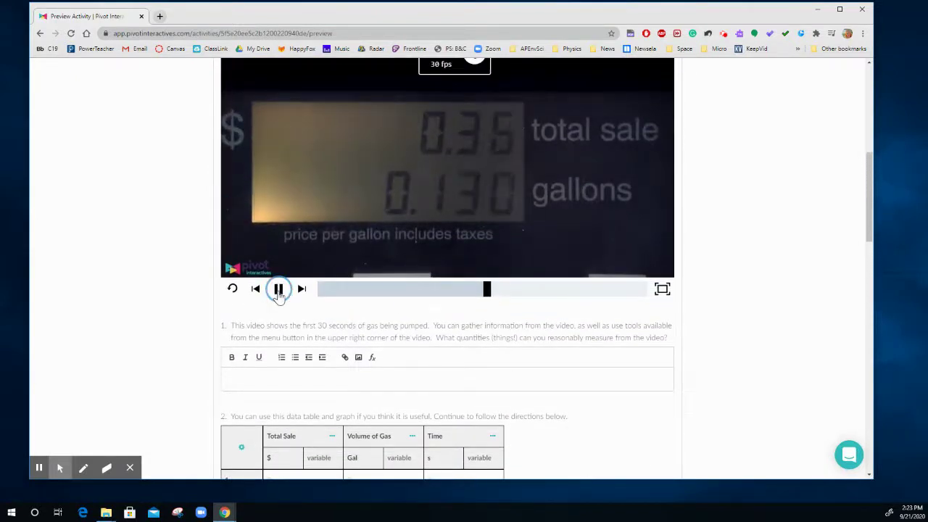
{"action": "left_click", "coordinate": [278, 289]}
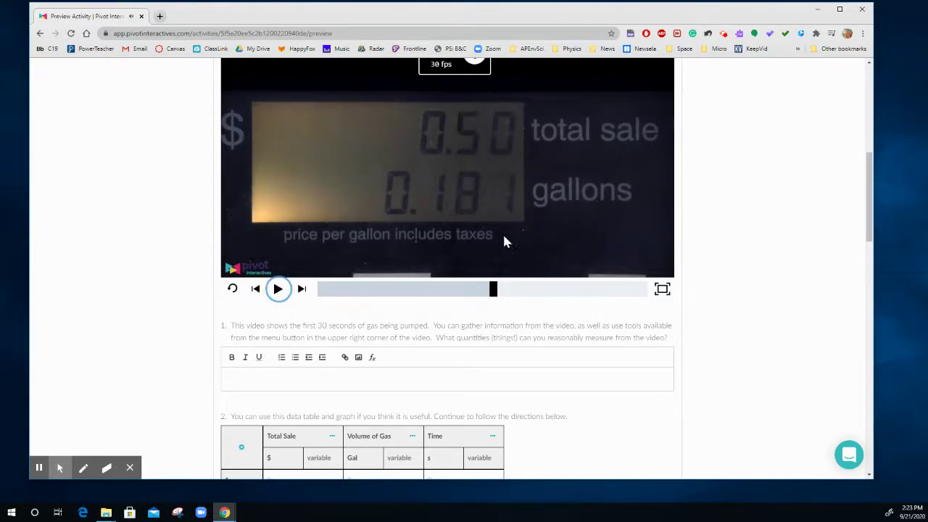
{"action": "scroll", "coordinate": [506, 241], "scroll_direction": "up", "scroll_amount": 1}
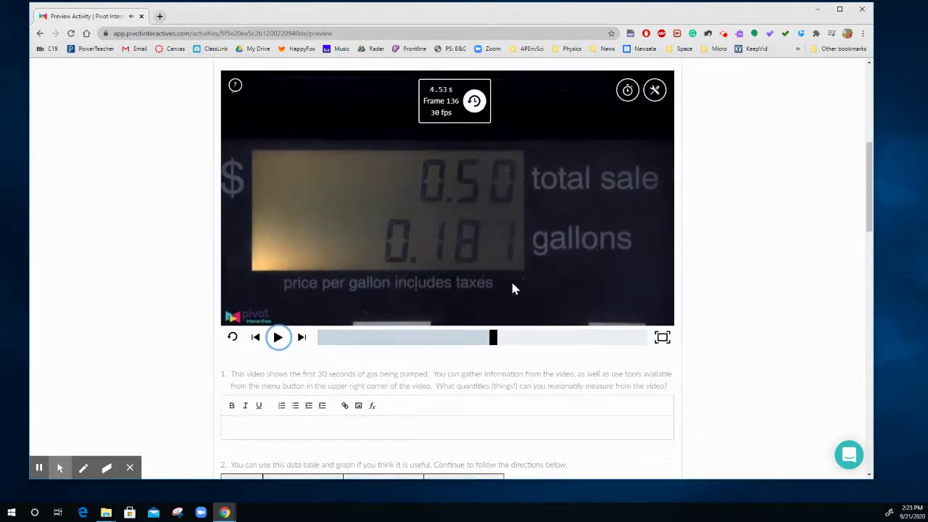
Fill row 4 of the data table with Total Sale 0.51, Volume of Gas 0.187 and Time 4.53
{"action": "scroll", "coordinate": [512, 288], "scroll_direction": "down", "scroll_amount": 4}
{"action": "left_click", "coordinate": [300, 351]}
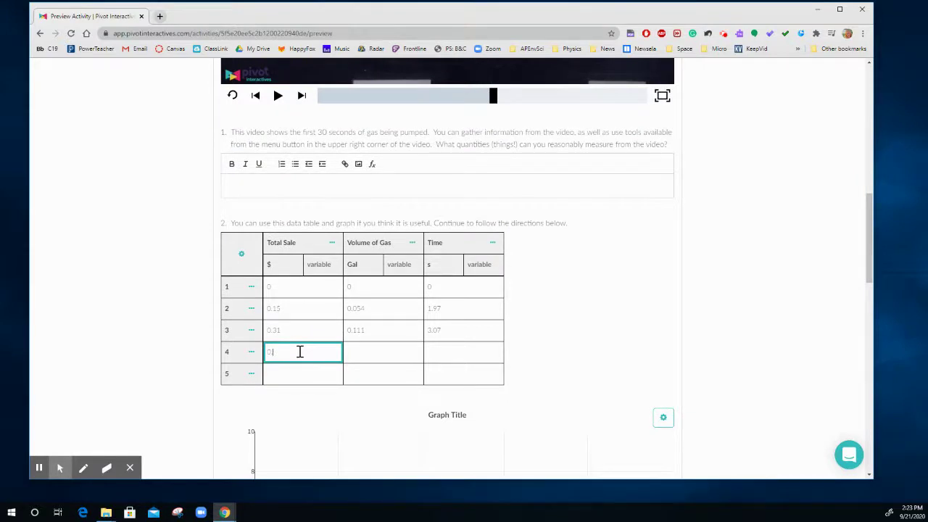
{"action": "type", "text": "0.51"}
{"action": "scroll", "coordinate": [445, 300], "scroll_direction": "up", "scroll_amount": 4}
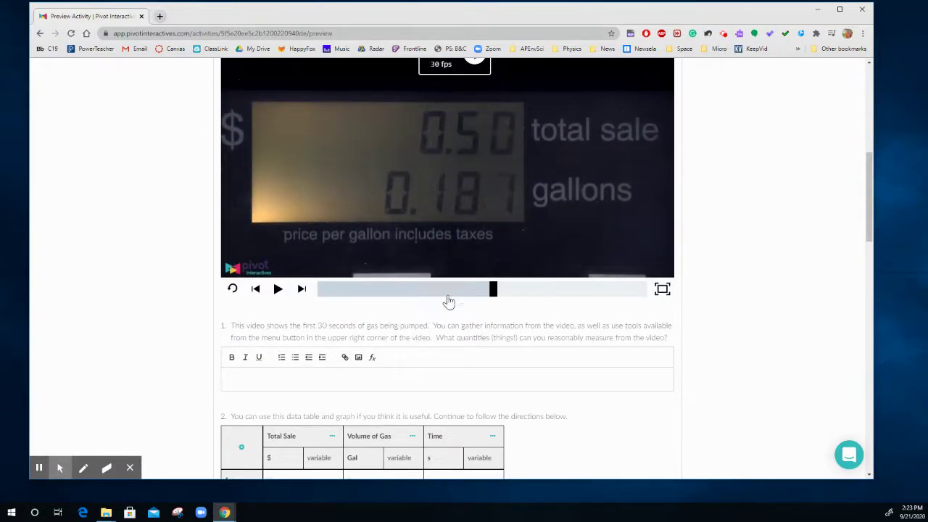
{"action": "scroll", "coordinate": [448, 301], "scroll_direction": "down", "scroll_amount": 2}
{"action": "scroll", "coordinate": [447, 301], "scroll_direction": "down", "scroll_amount": 2}
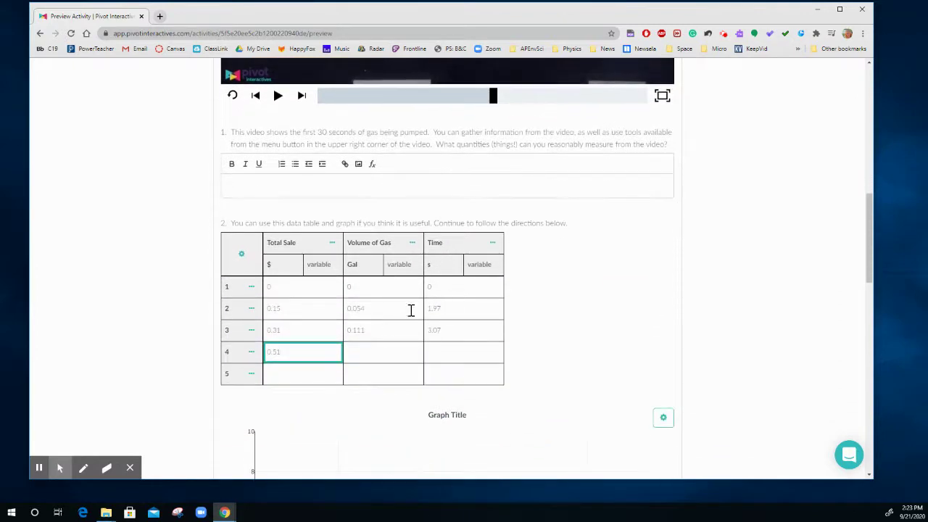
{"action": "left_click", "coordinate": [367, 355]}
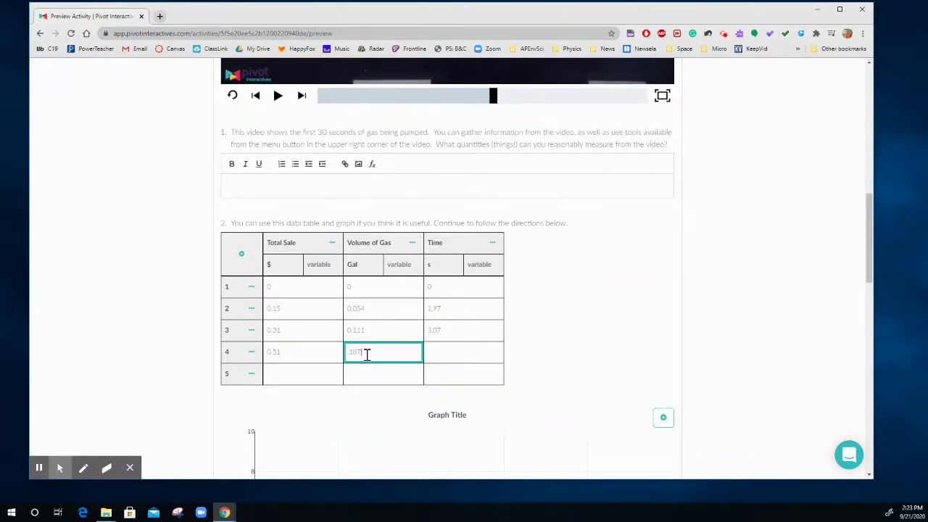
{"action": "scroll", "coordinate": [504, 313], "scroll_direction": "up", "scroll_amount": 8}
{"action": "scroll", "coordinate": [495, 335], "scroll_direction": "down", "scroll_amount": 1}
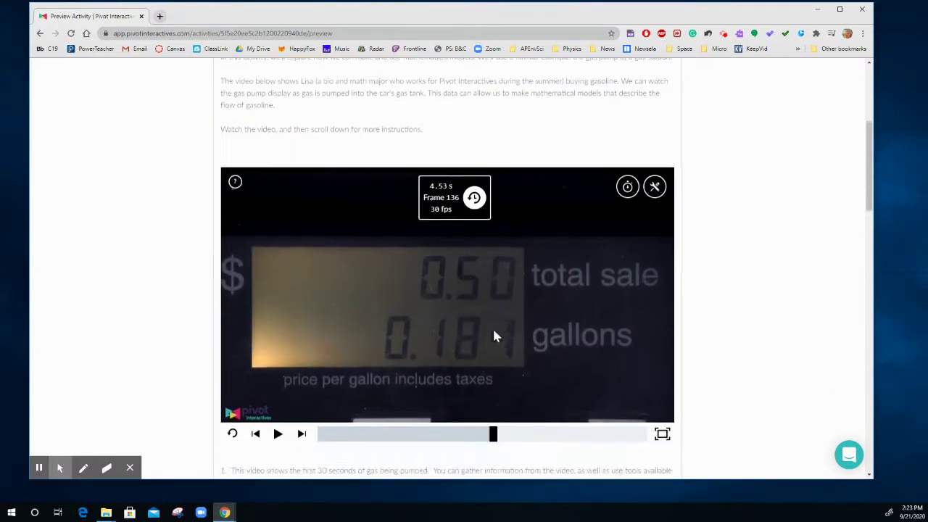
{"action": "scroll", "coordinate": [460, 320], "scroll_direction": "down", "scroll_amount": 6}
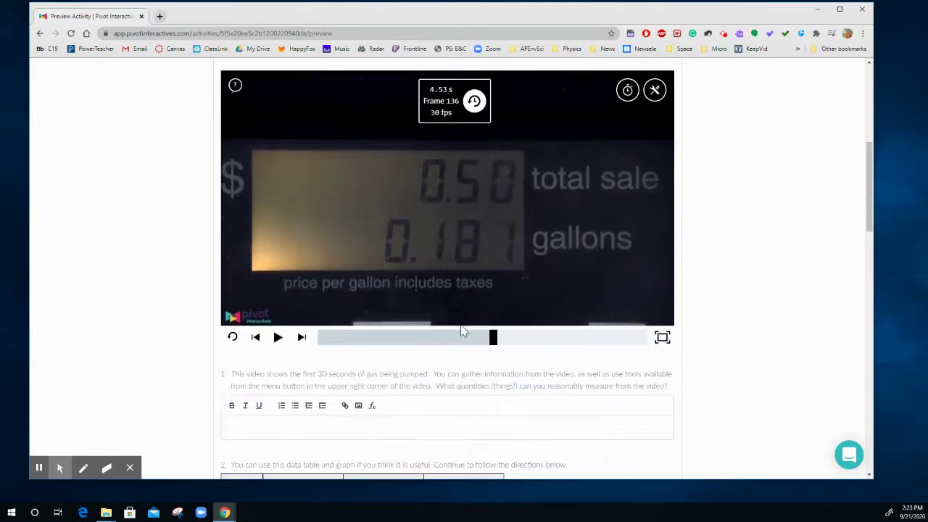
{"action": "left_click", "coordinate": [430, 400]}
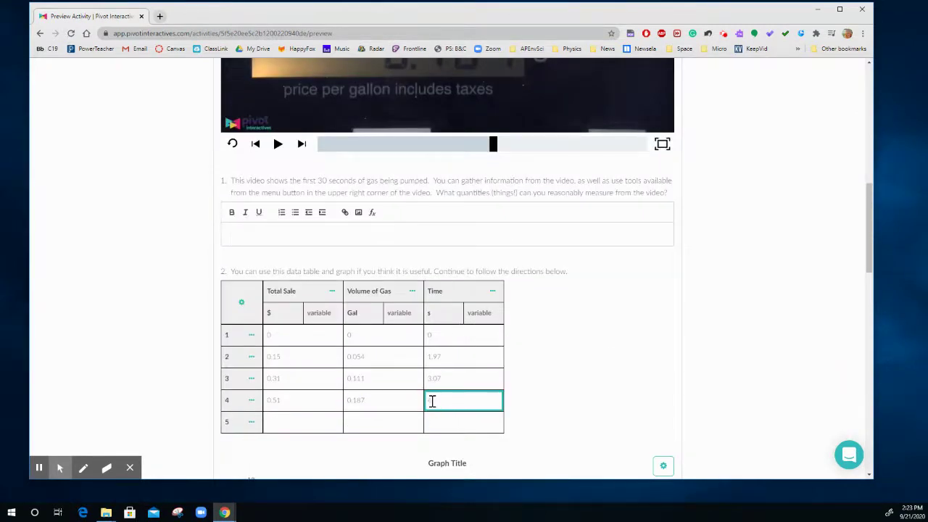
{"action": "left_click", "coordinate": [556, 375]}
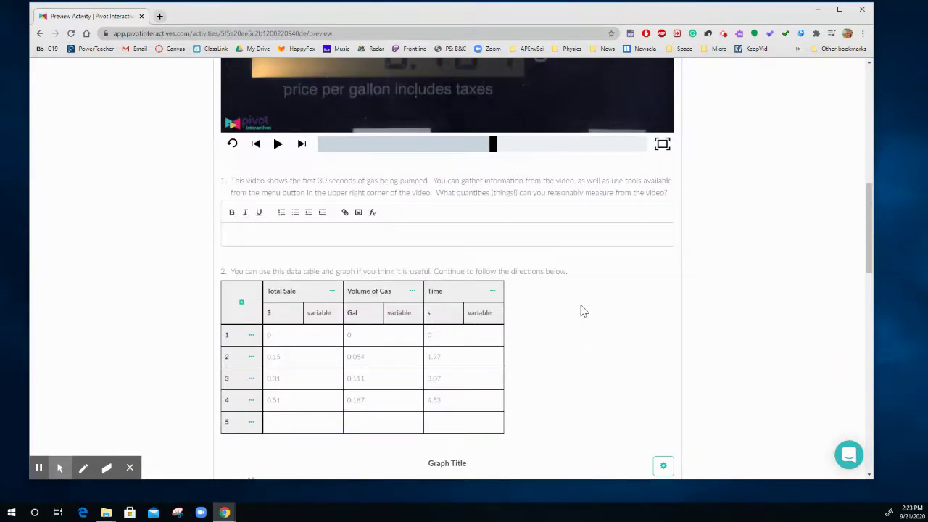
Configure the graph's horizontal axis to plot the Volume of Gas data column
{"action": "scroll", "coordinate": [584, 311], "scroll_direction": "down", "scroll_amount": 2}
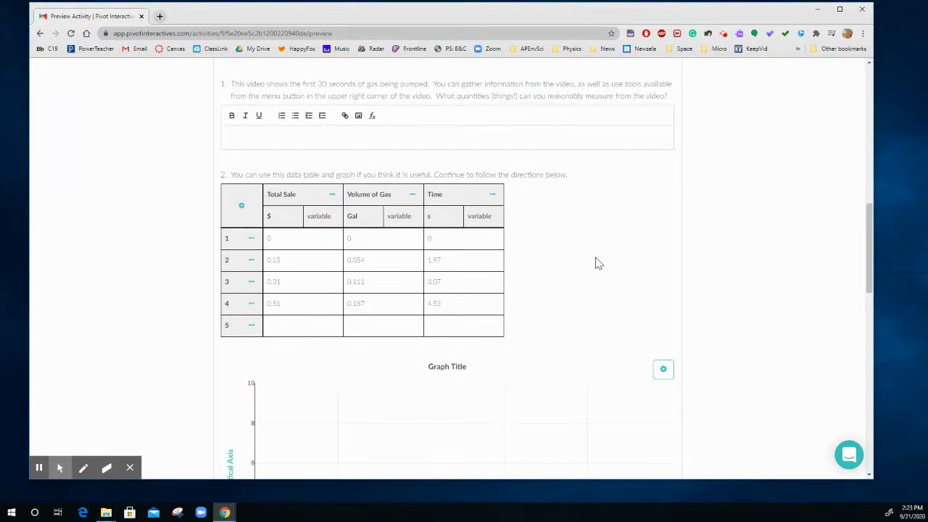
{"action": "scroll", "coordinate": [596, 264], "scroll_direction": "down", "scroll_amount": 3}
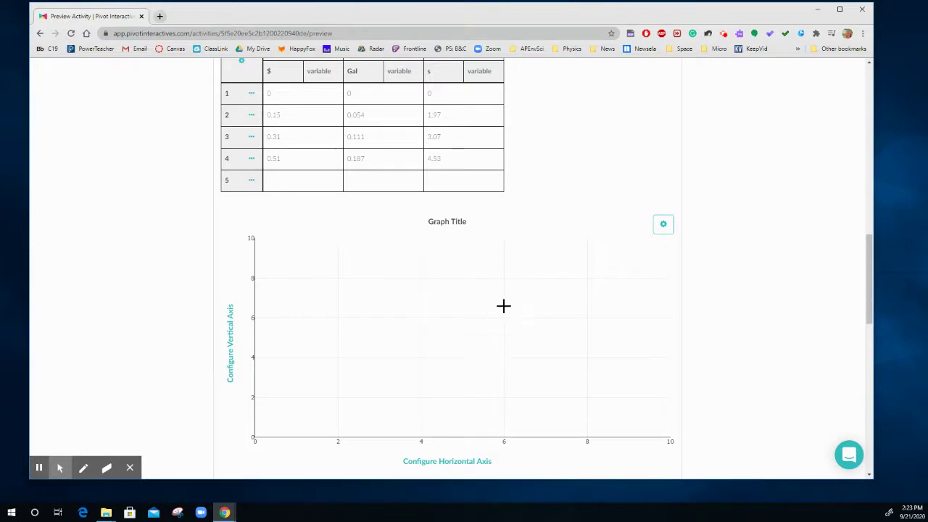
{"action": "scroll", "coordinate": [508, 304], "scroll_direction": "down", "scroll_amount": 3}
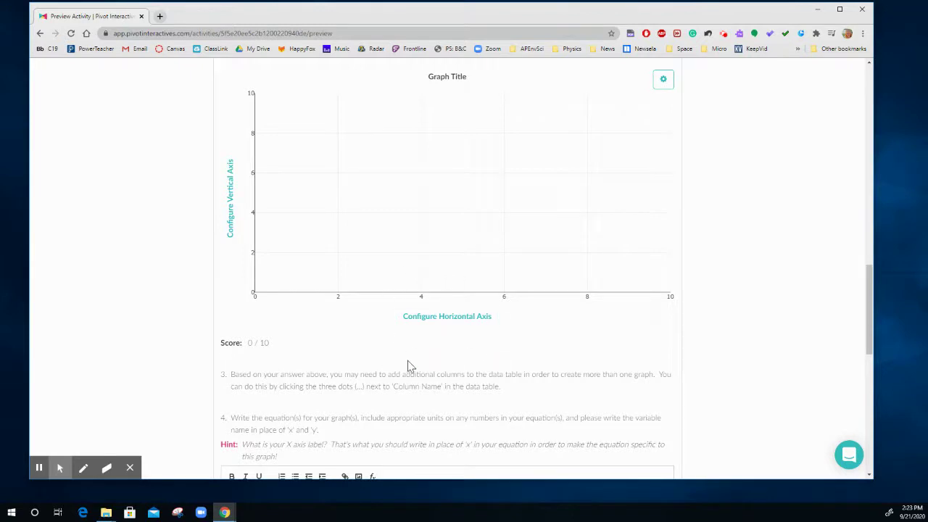
{"action": "left_click", "coordinate": [448, 316]}
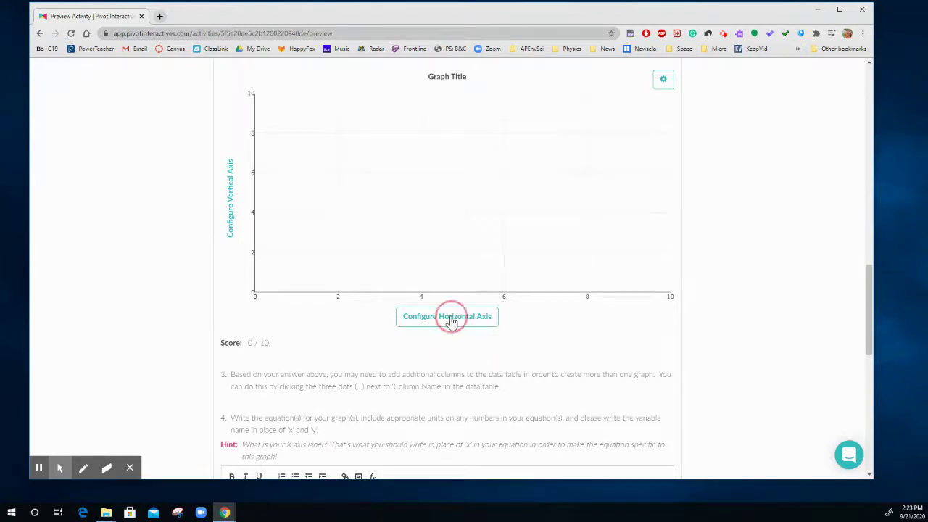
{"action": "left_click", "coordinate": [433, 278]}
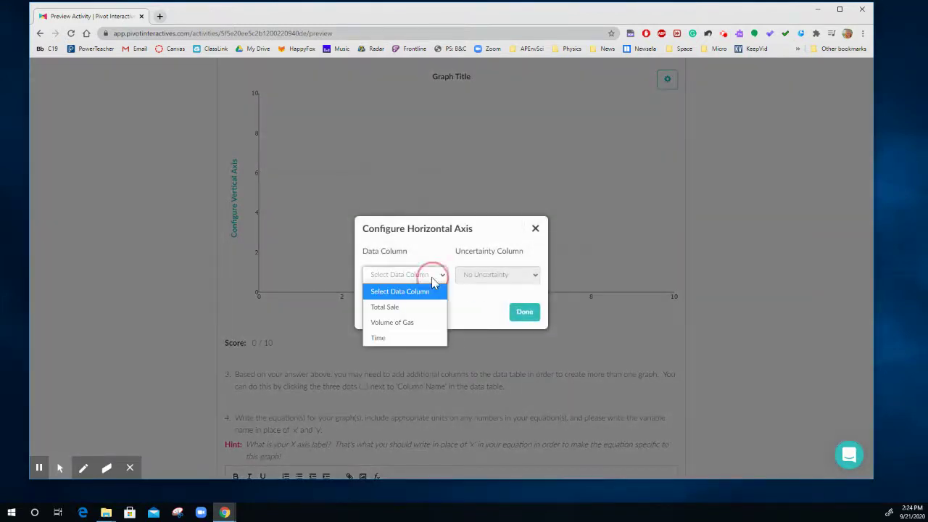
{"action": "left_click", "coordinate": [404, 322]}
{"action": "left_click", "coordinate": [533, 313]}
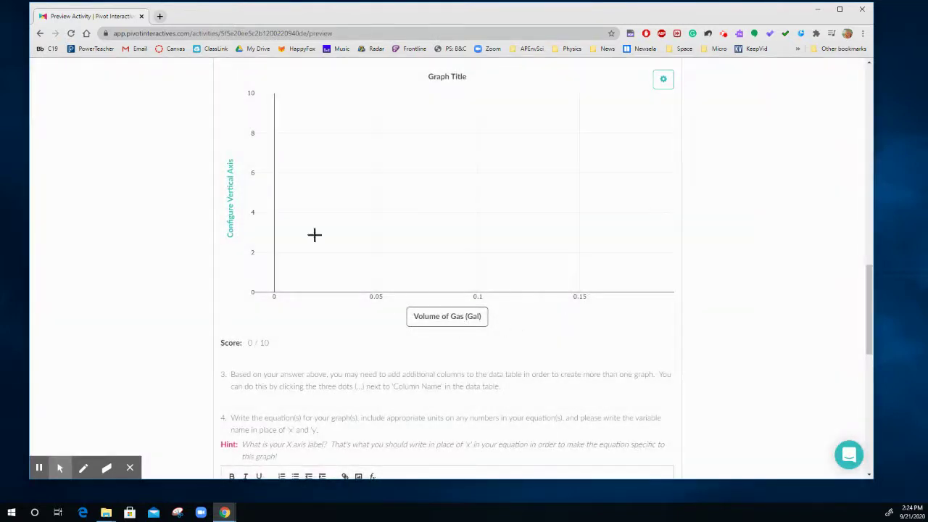
Configure the graph's vertical axis to plot the Total Sale data column with no uncertainty
{"action": "left_click", "coordinate": [232, 208]}
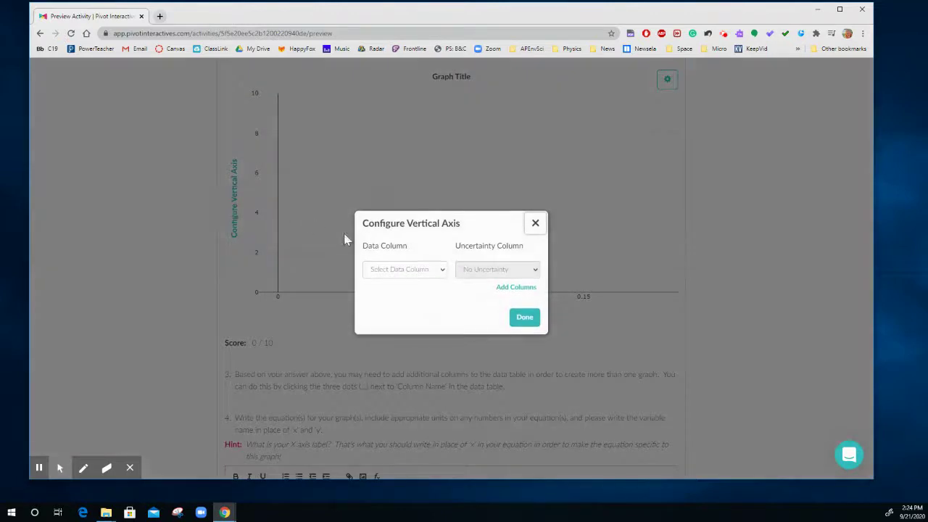
{"action": "left_click", "coordinate": [416, 270]}
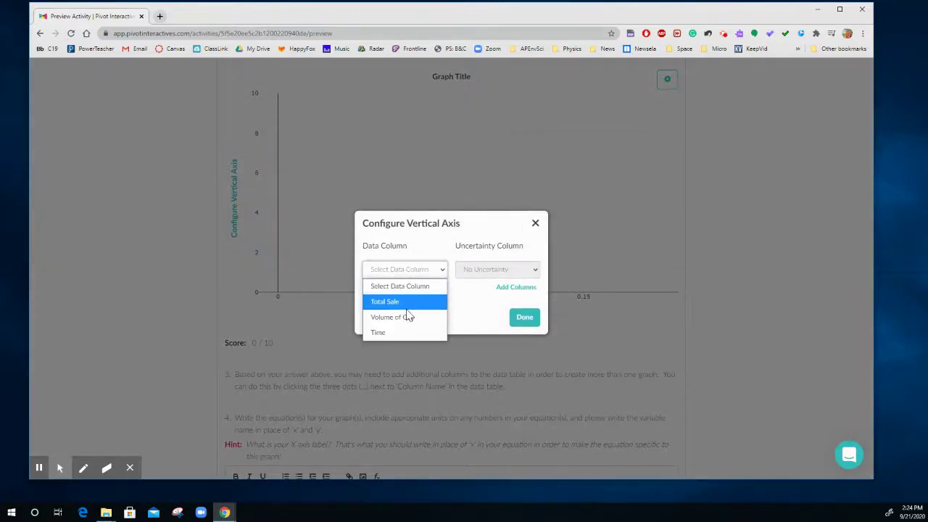
{"action": "left_click", "coordinate": [387, 302]}
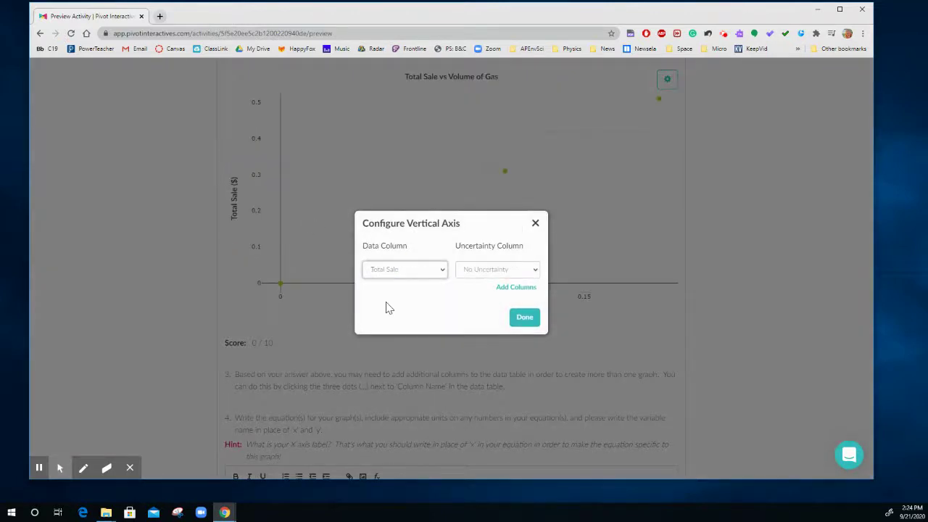
{"action": "left_click", "coordinate": [522, 316]}
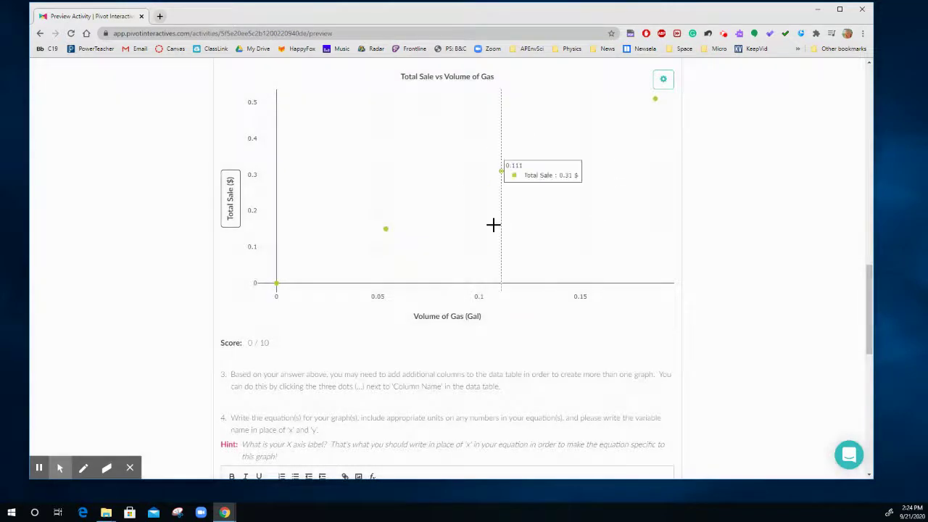
{"action": "scroll", "coordinate": [729, 205], "scroll_direction": "up", "scroll_amount": 2}
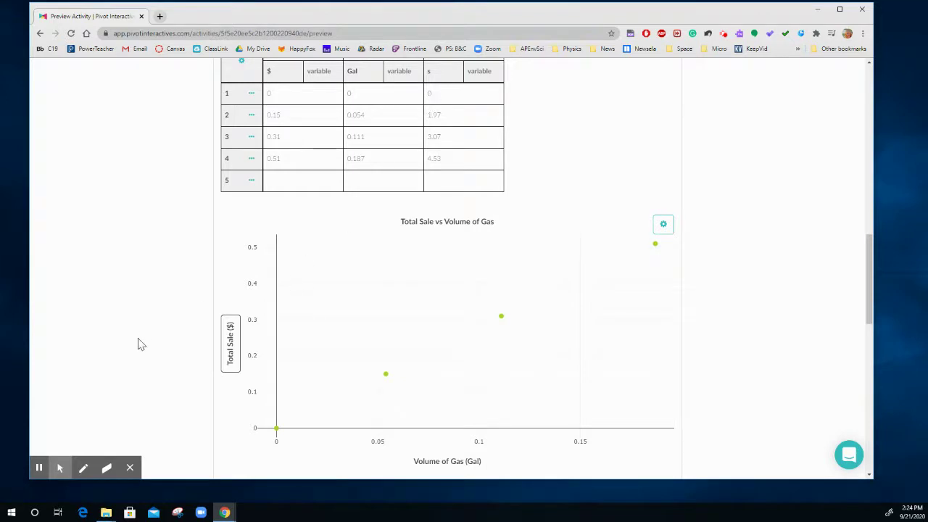
{"action": "left_click", "coordinate": [230, 345]}
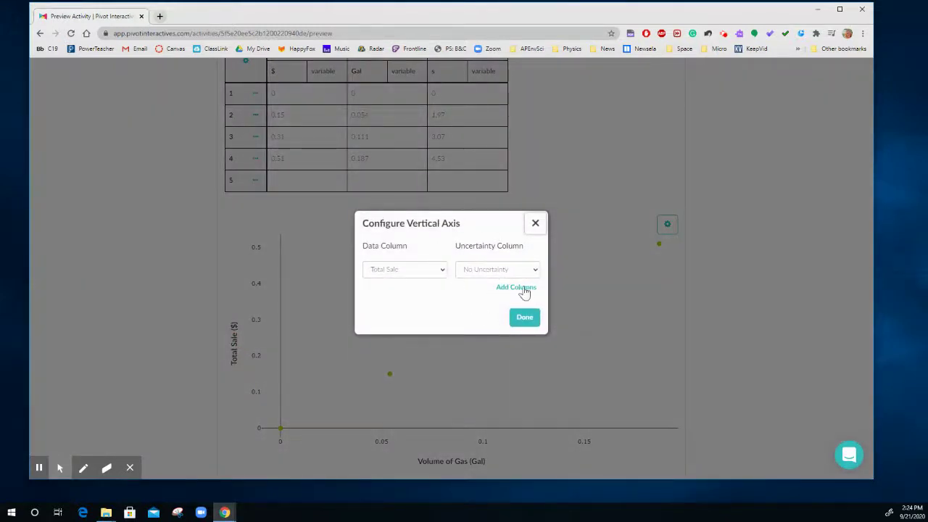
{"action": "left_click", "coordinate": [535, 225]}
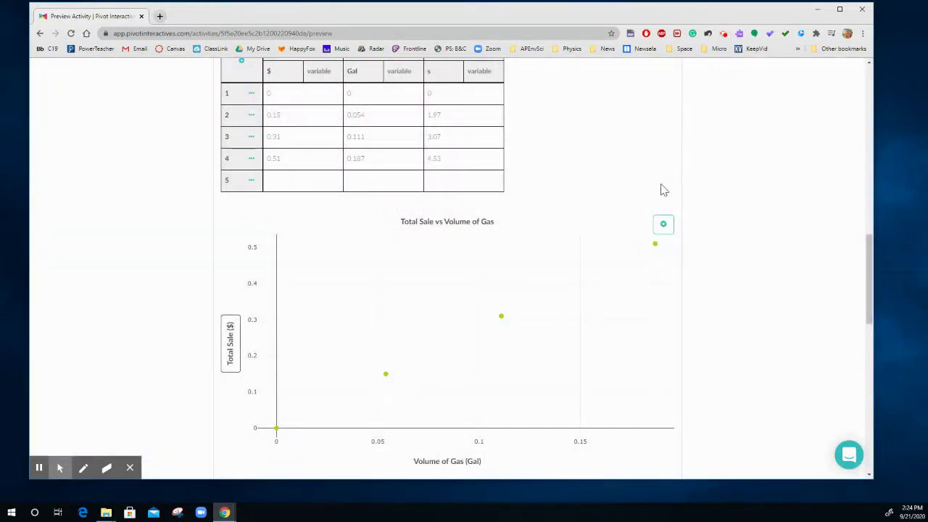
Apply a Linear curve fit, y = Ax + B, to the plotted Total Sale data and view the fit's equation below the graph
{"action": "left_click", "coordinate": [664, 227]}
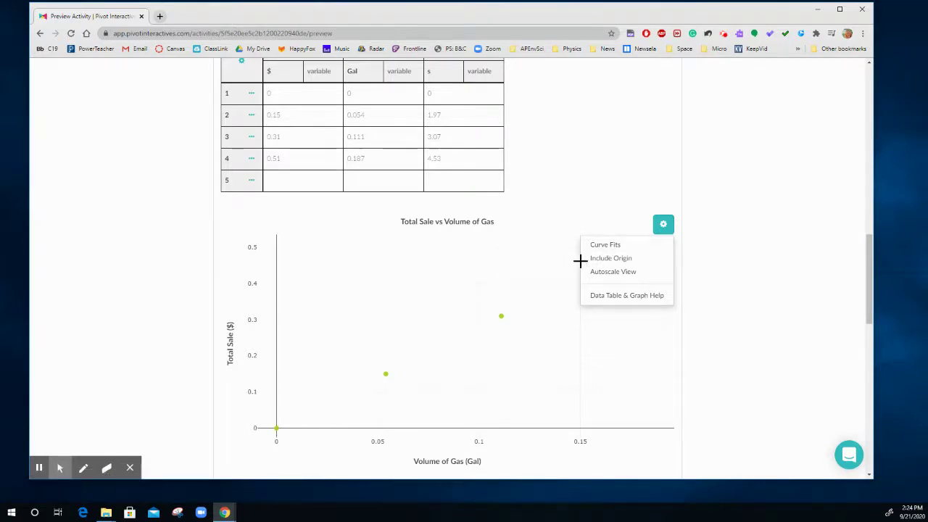
{"action": "left_click", "coordinate": [607, 247]}
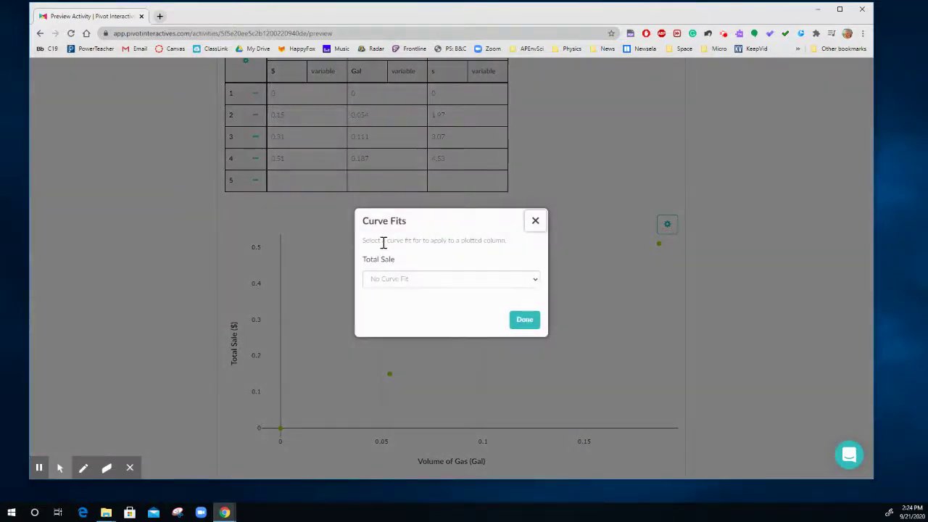
{"action": "left_click", "coordinate": [423, 281]}
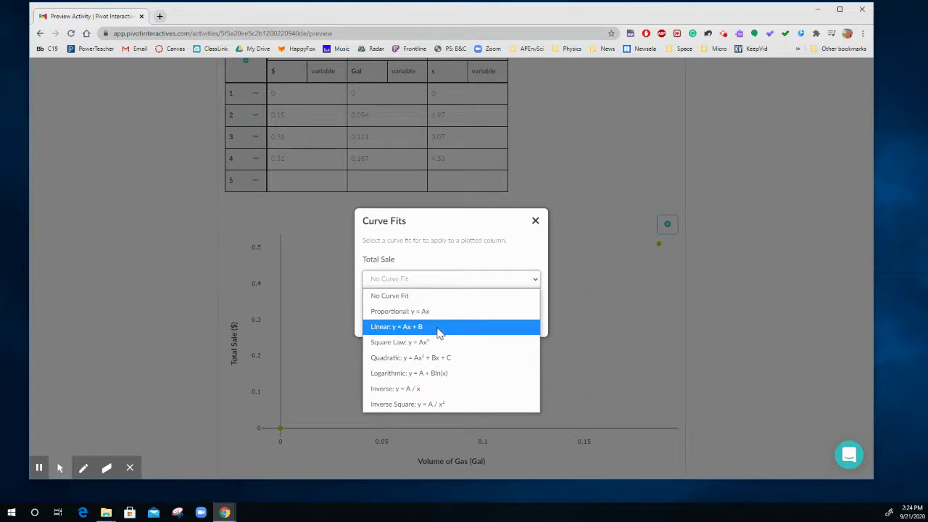
{"action": "left_click", "coordinate": [390, 328]}
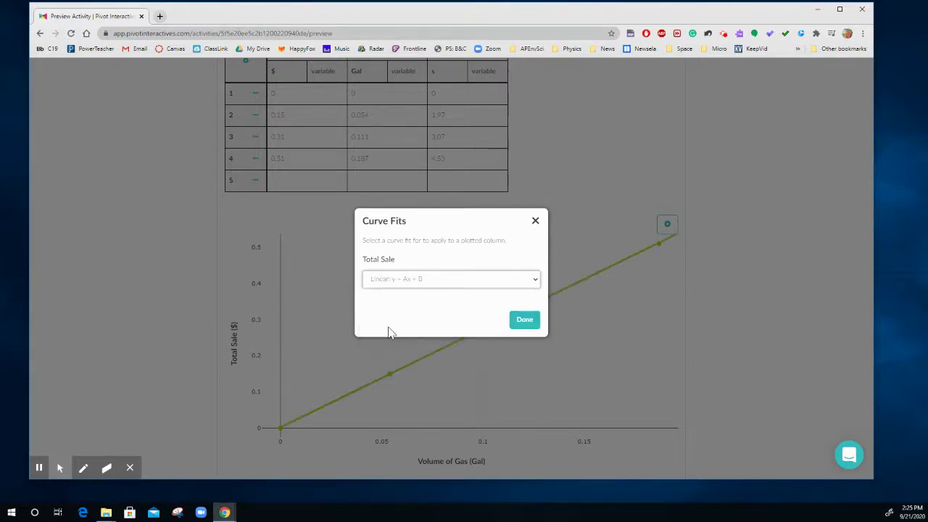
{"action": "left_click", "coordinate": [525, 321]}
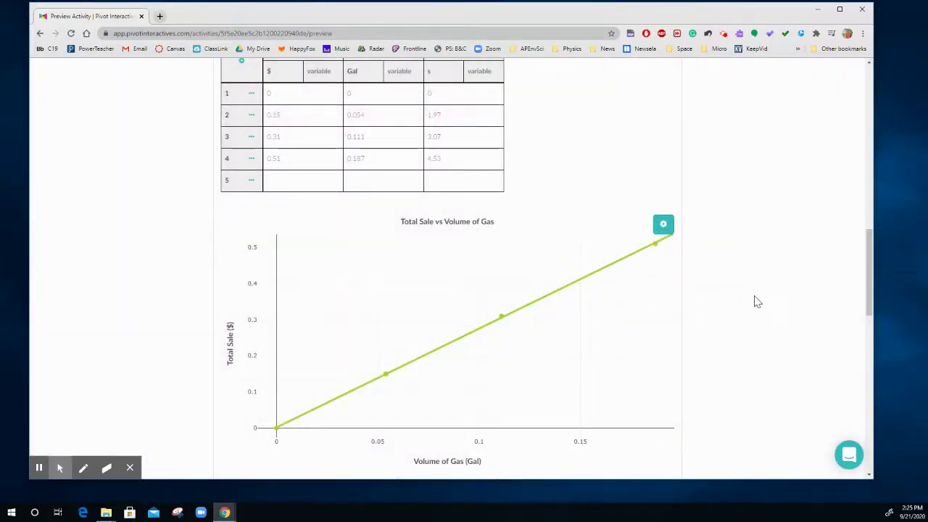
{"action": "scroll", "coordinate": [685, 293], "scroll_direction": "down", "scroll_amount": 3}
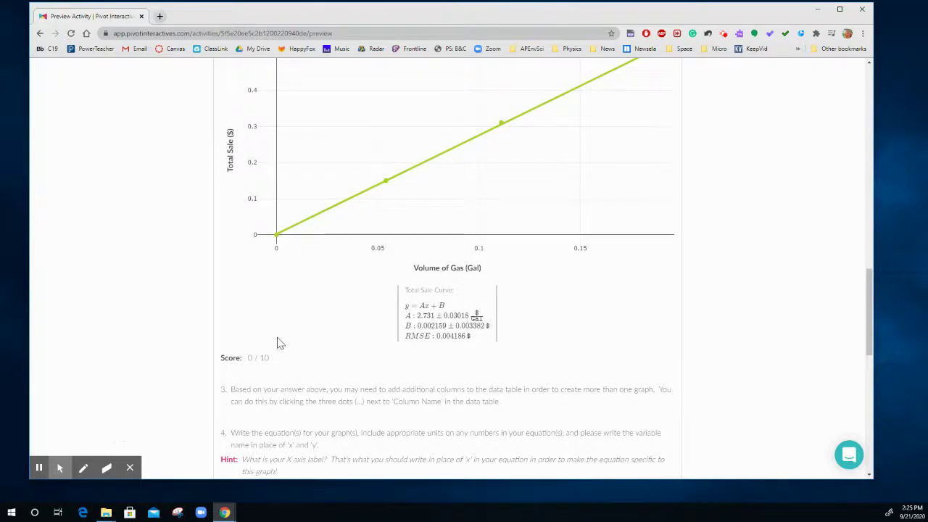
{"action": "scroll", "coordinate": [280, 352], "scroll_direction": "down", "scroll_amount": 2}
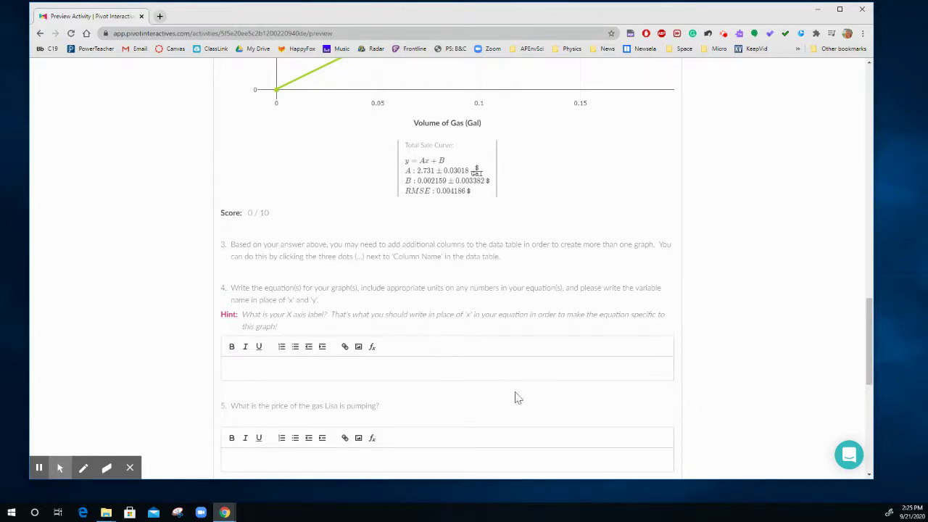
{"action": "mouse_move", "coordinate": [125, 477]}
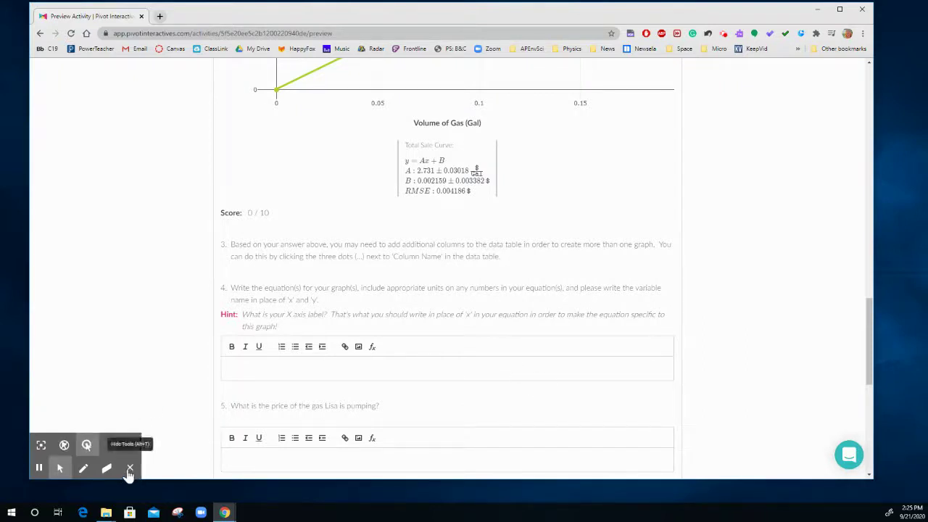